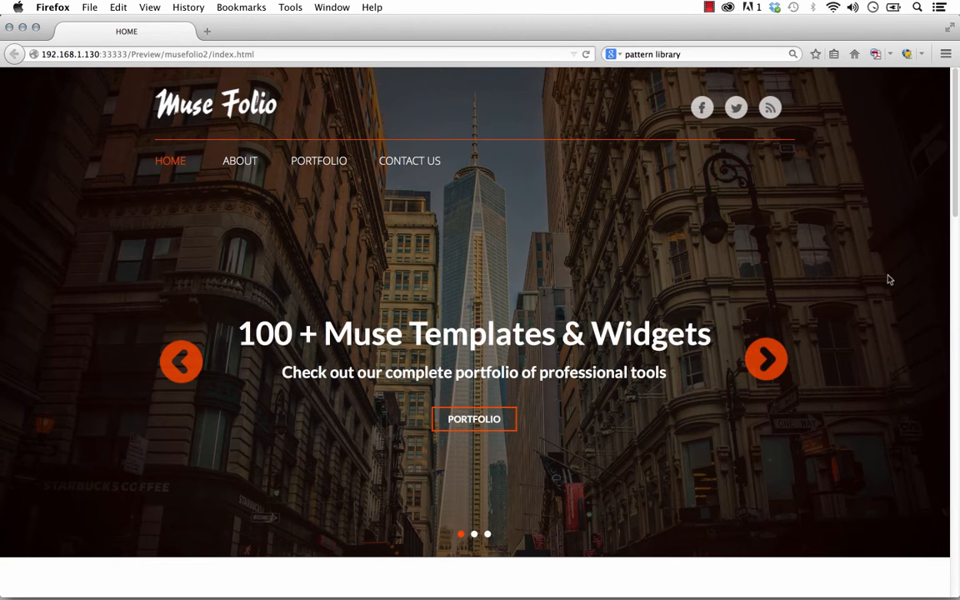
Examine how the home page's header and menu change when scrolling down and back up in the browser preview
left_click_drag(955, 80, 933, 69)
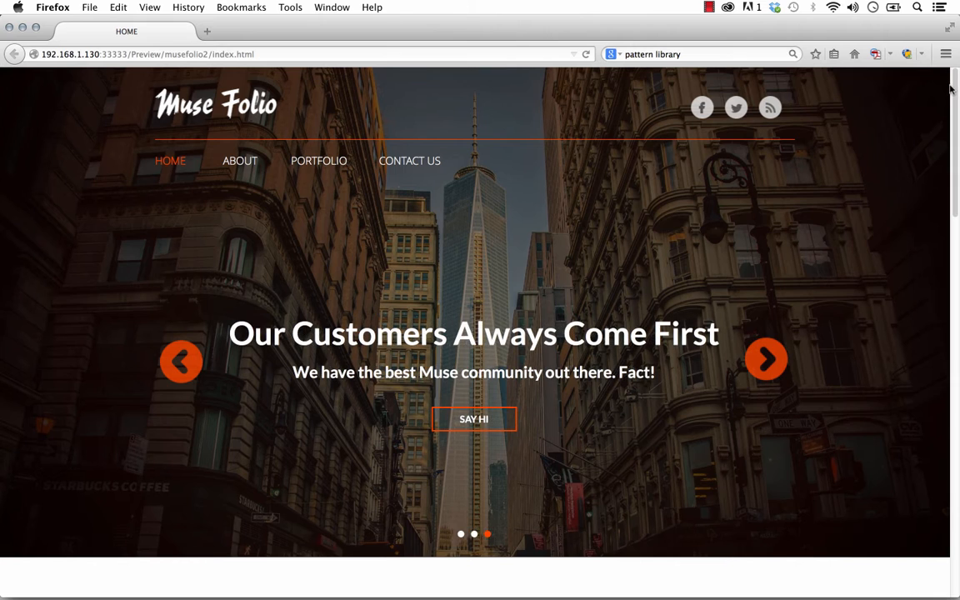
left_click_drag(955, 86, 957, 174)
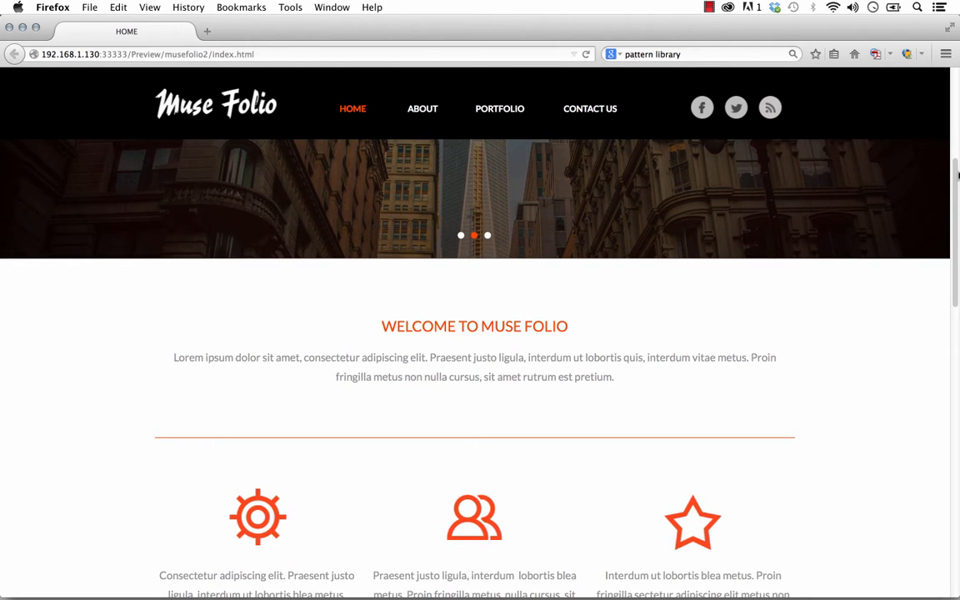
left_click_drag(958, 174, 957, 80)
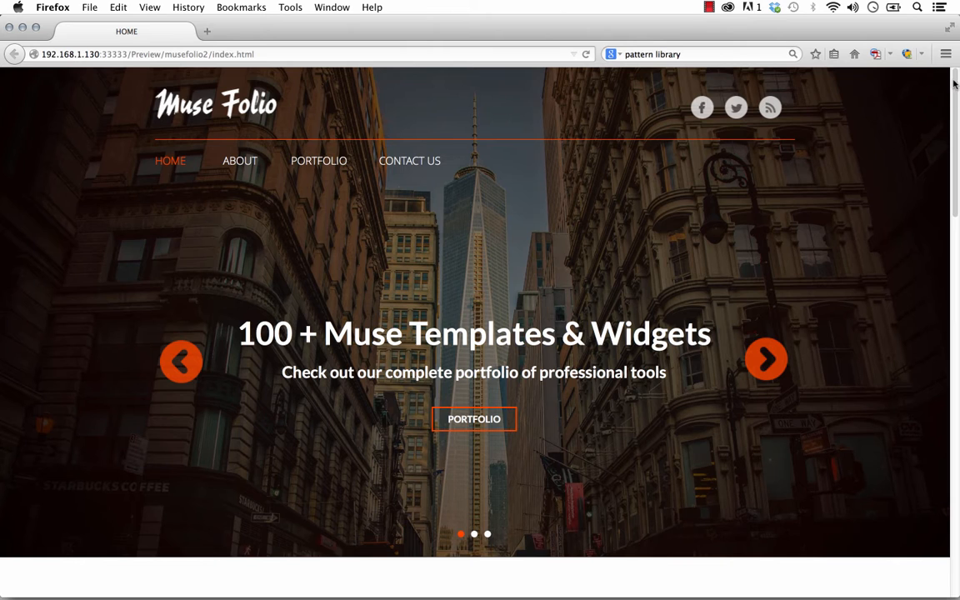
left_click_drag(955, 84, 859, 128)
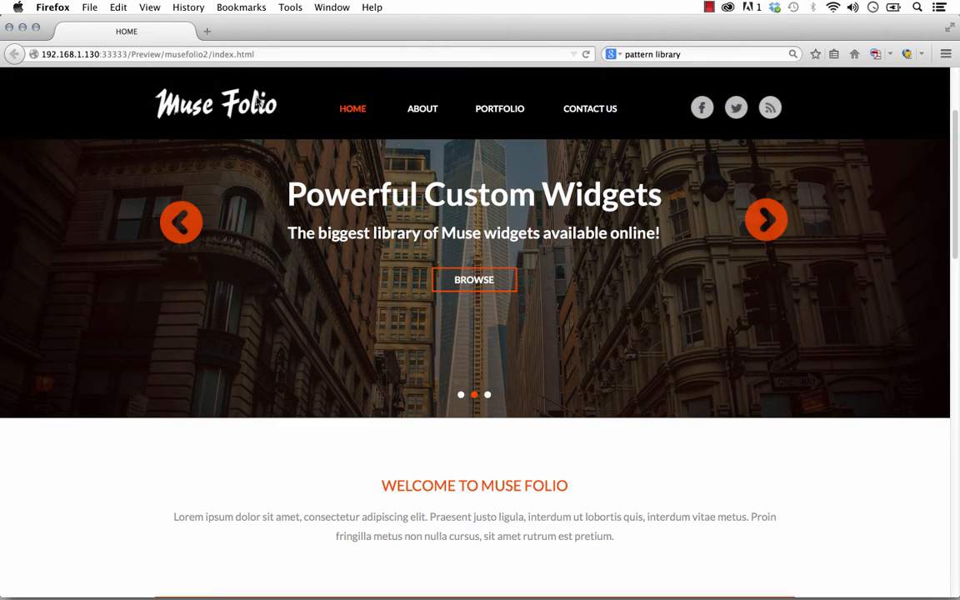
left_click_drag(952, 107, 912, 176)
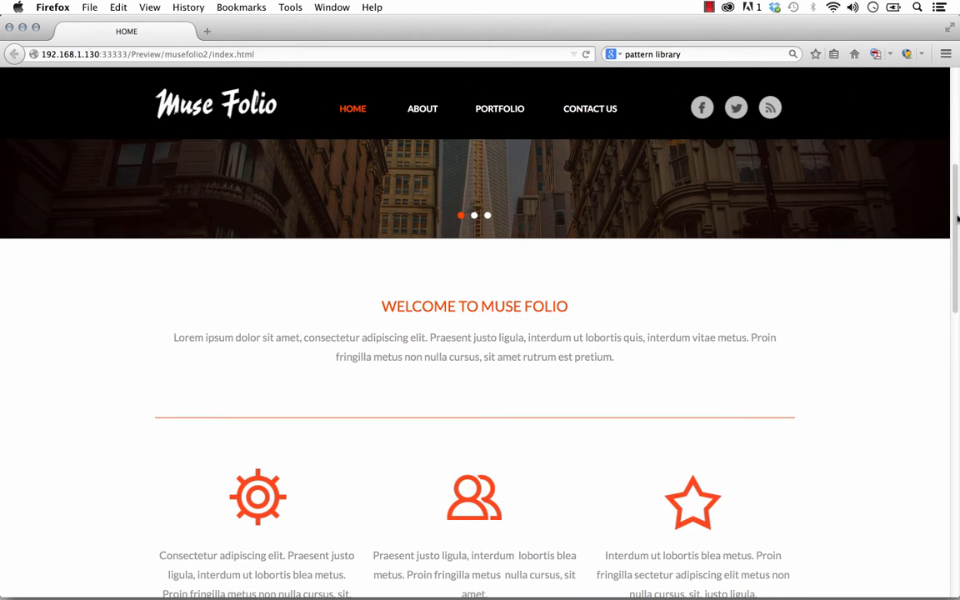
left_click_drag(957, 212, 947, 98)
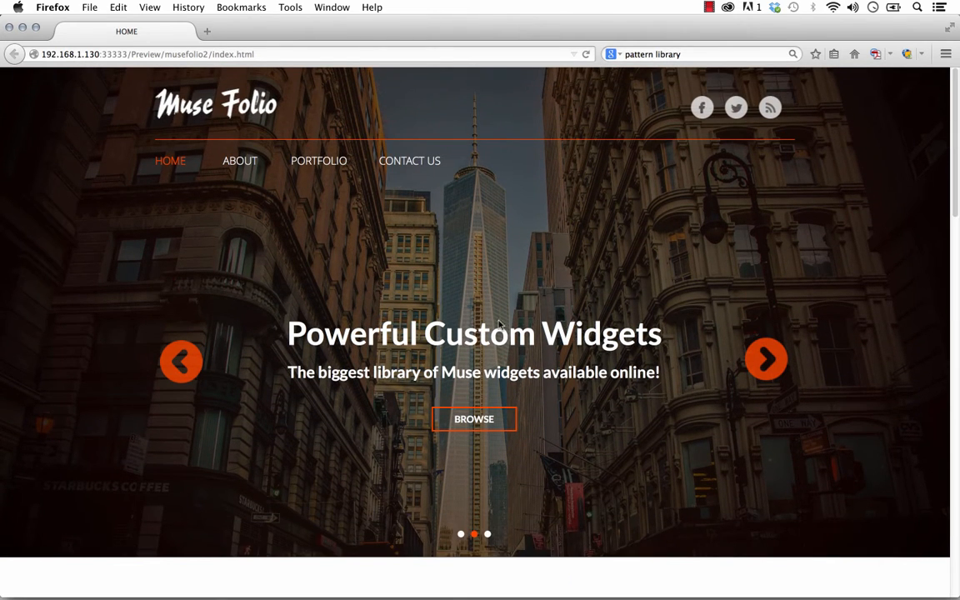
Switch to Adobe Muse, open the A-Master page and select the ABOUT label in the header menu
left_click(437, 577)
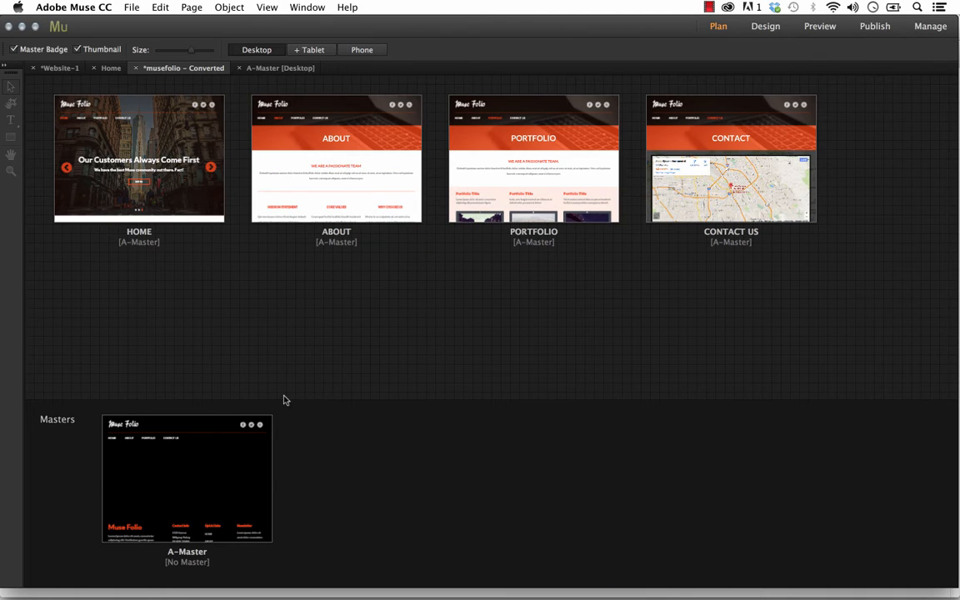
double_click(187, 495)
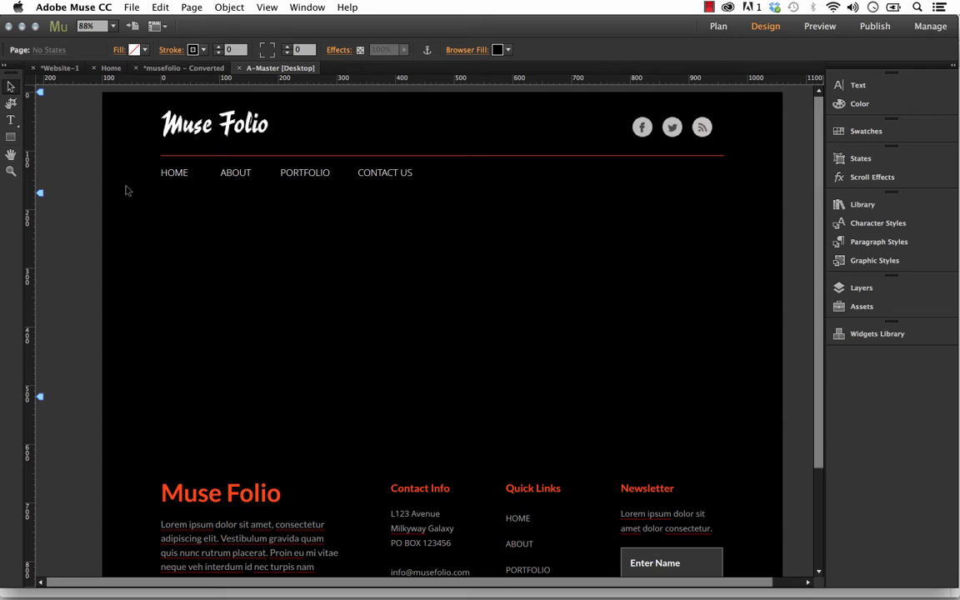
left_click(246, 181)
left_click(249, 179)
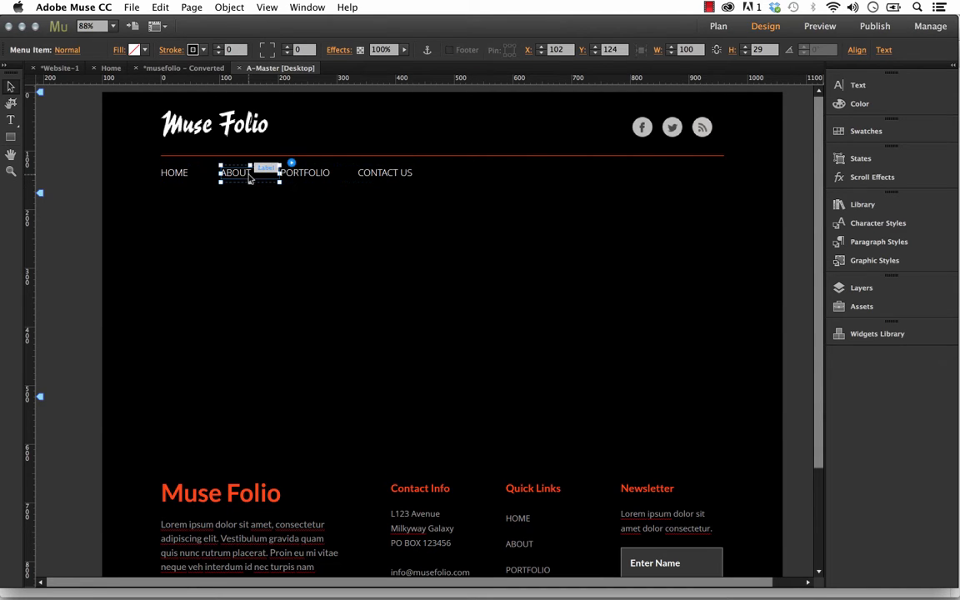
left_click(249, 176)
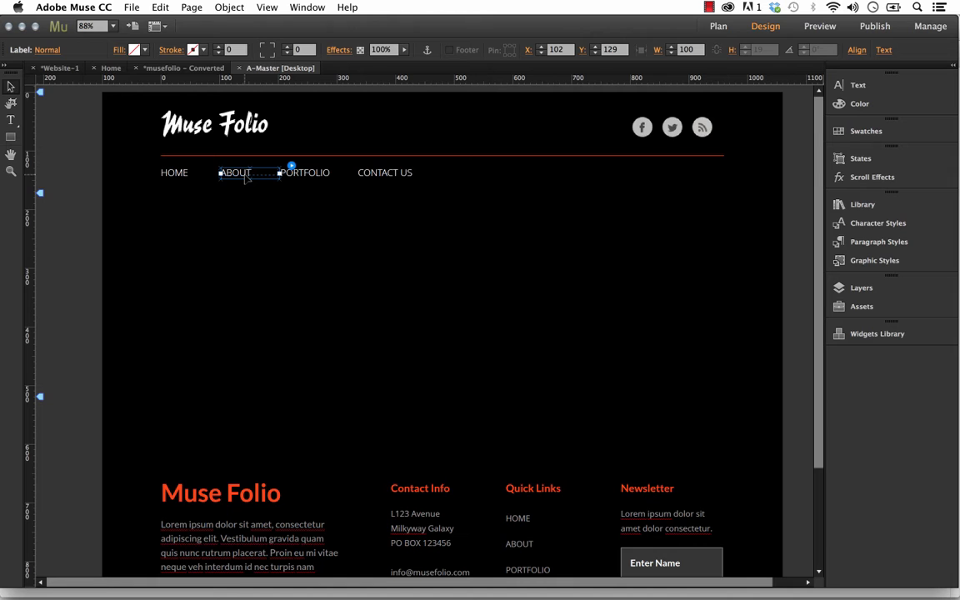
Rename the ABOUT page to GALLERY in the site plan and return to the A-Master page
left_click(197, 70)
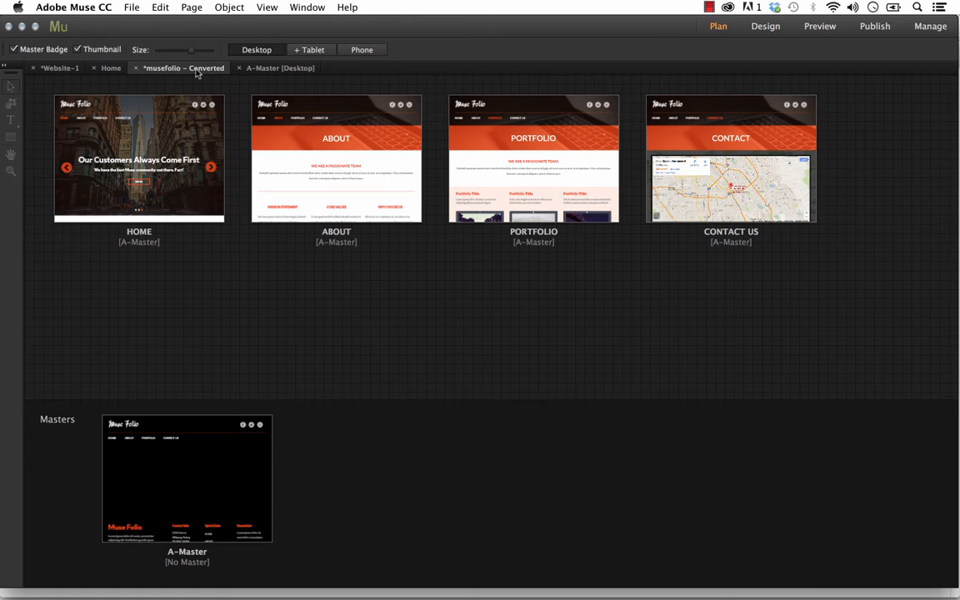
double_click(338, 233)
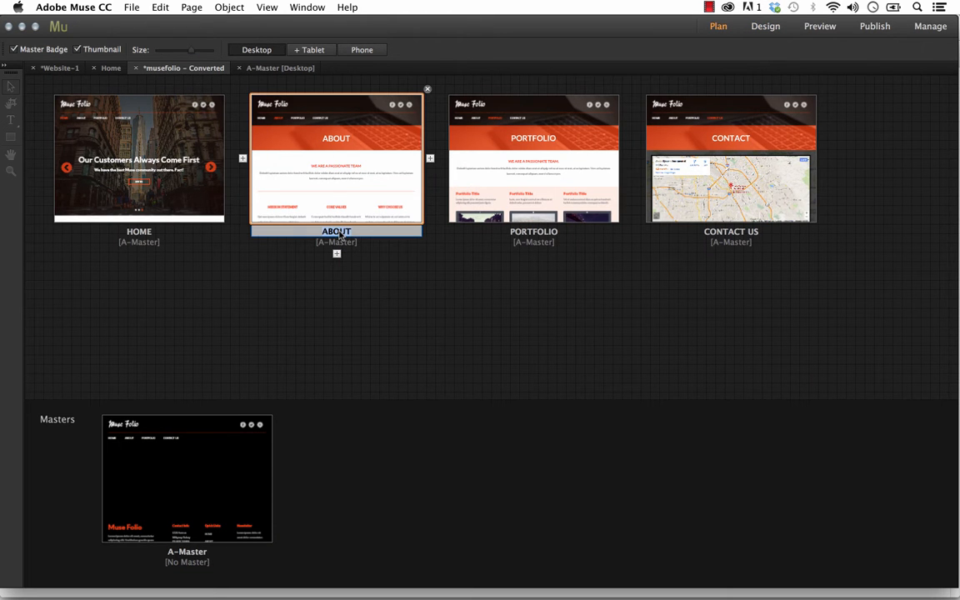
type("GALLERY")
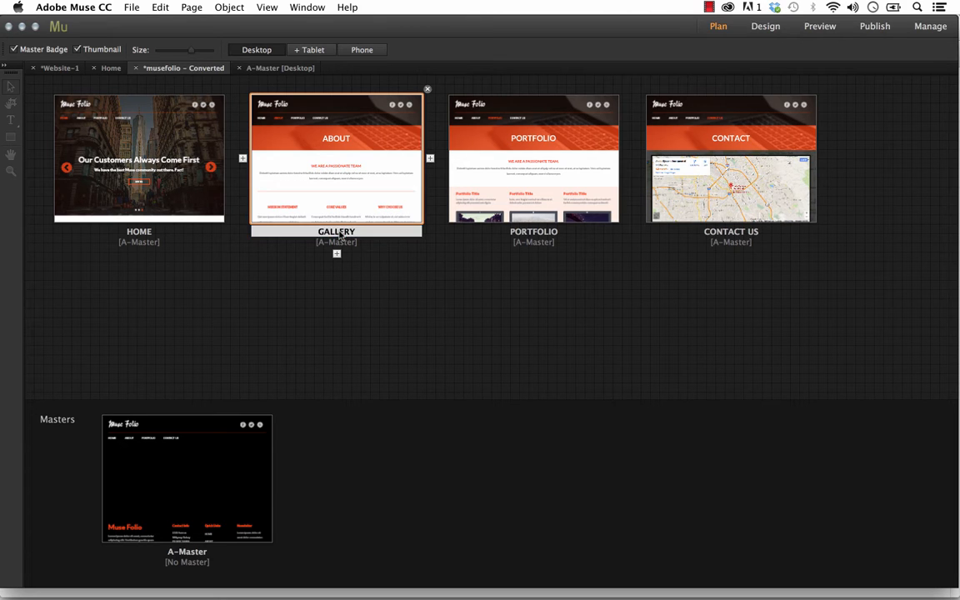
left_click(359, 280)
mouse_move(279, 416)
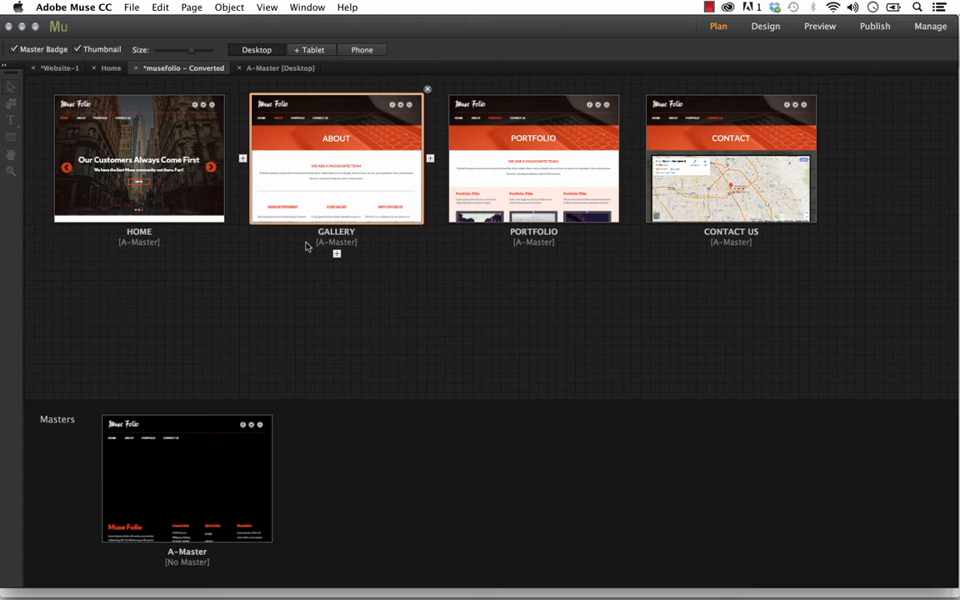
left_click(258, 69)
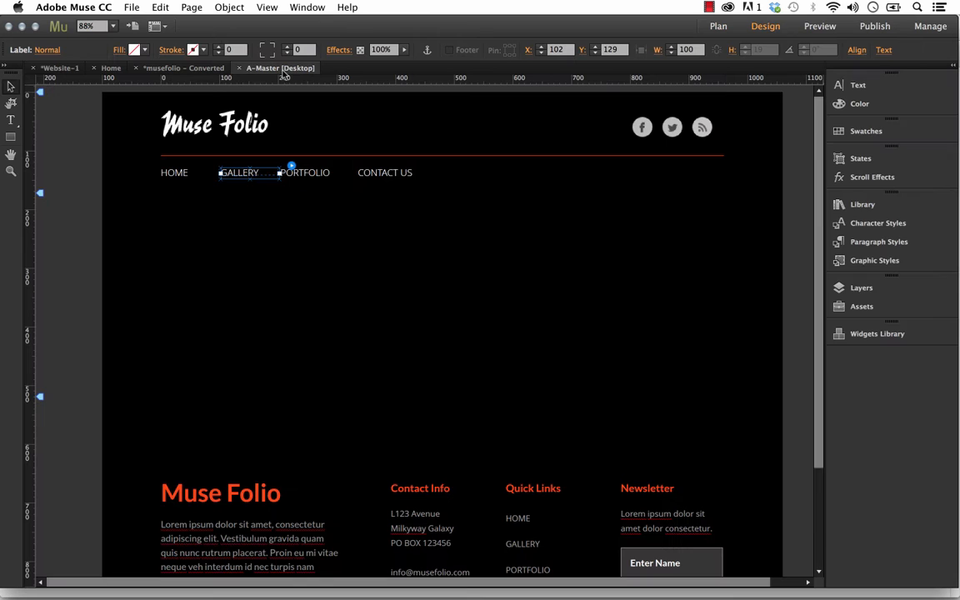
left_click(252, 222)
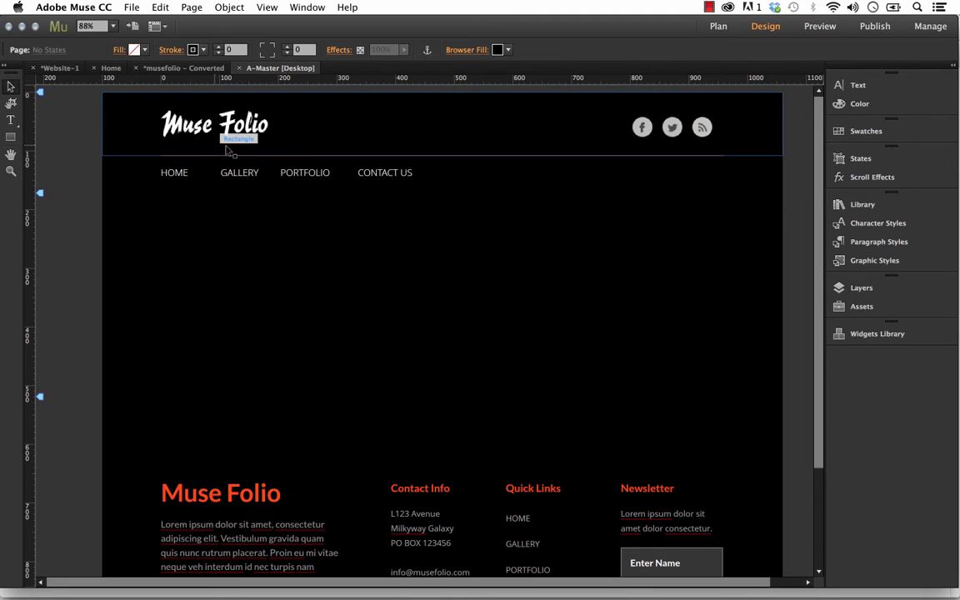
Move the hidden full-width header rectangle down to Y 187, below the menu
left_click(322, 149)
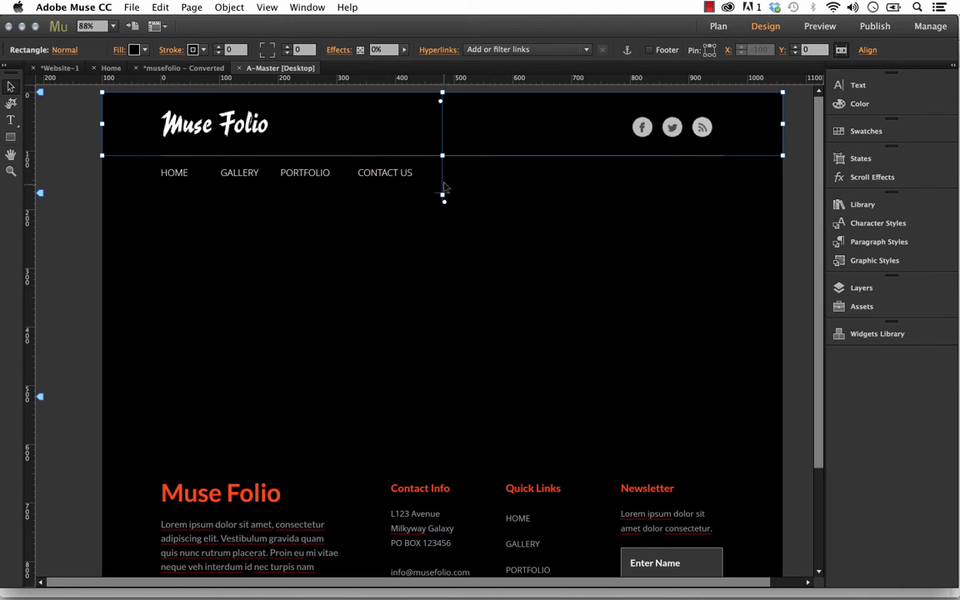
left_click_drag(475, 152, 473, 262)
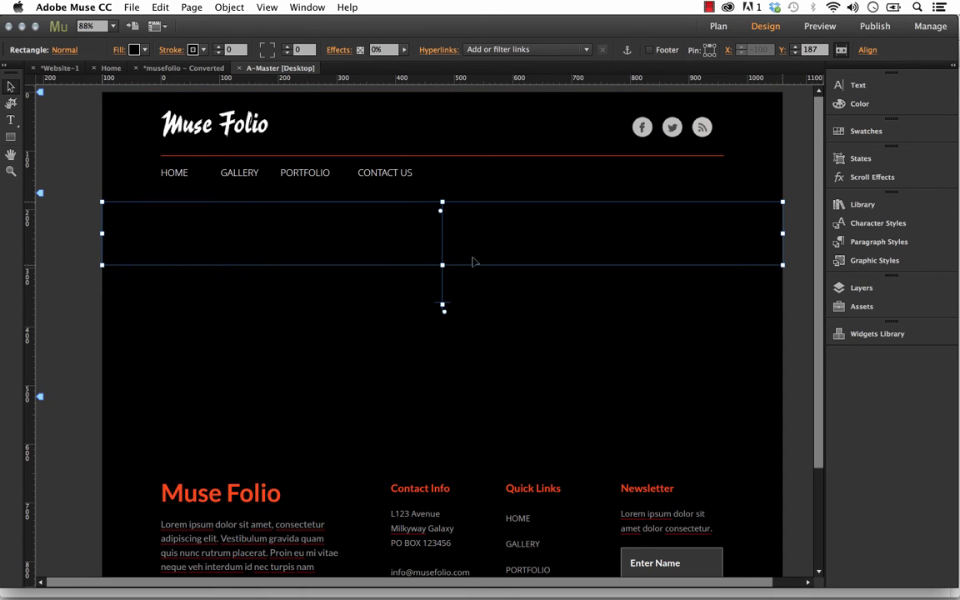
left_click(342, 130)
left_click(322, 143)
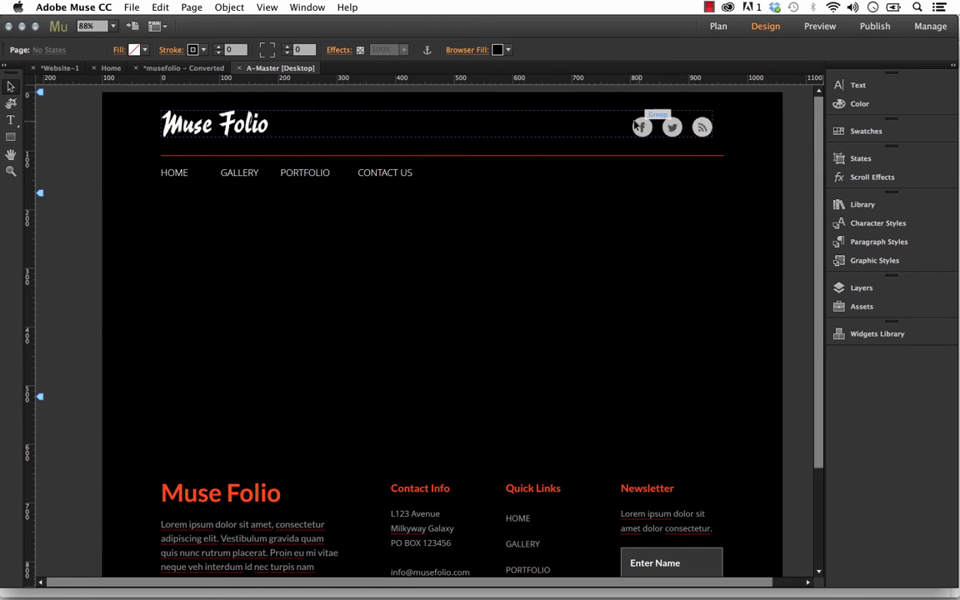
Move the transparent group holding the second logo, menu and social icons down to Y 229
left_click(540, 130)
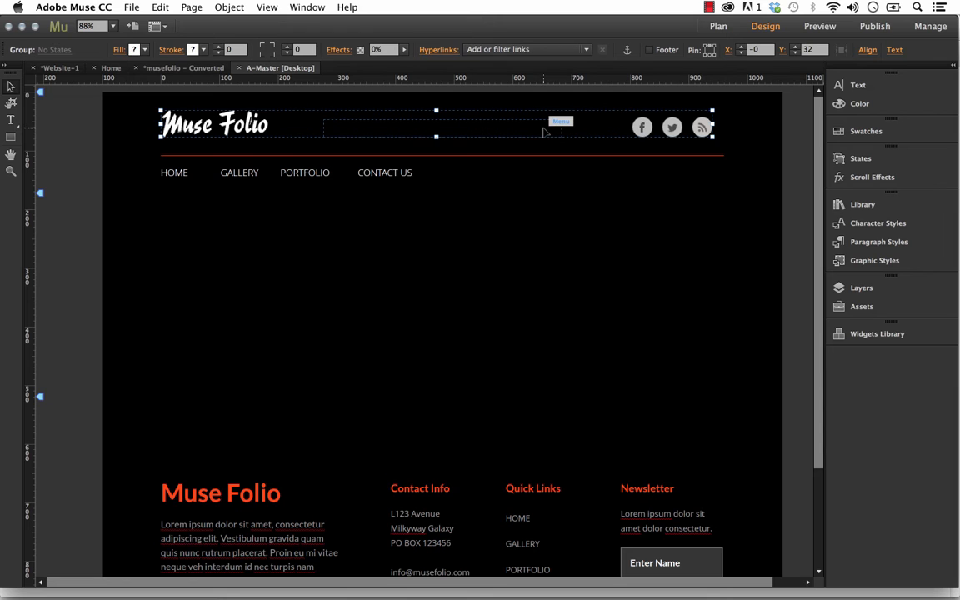
left_click_drag(543, 131, 534, 244)
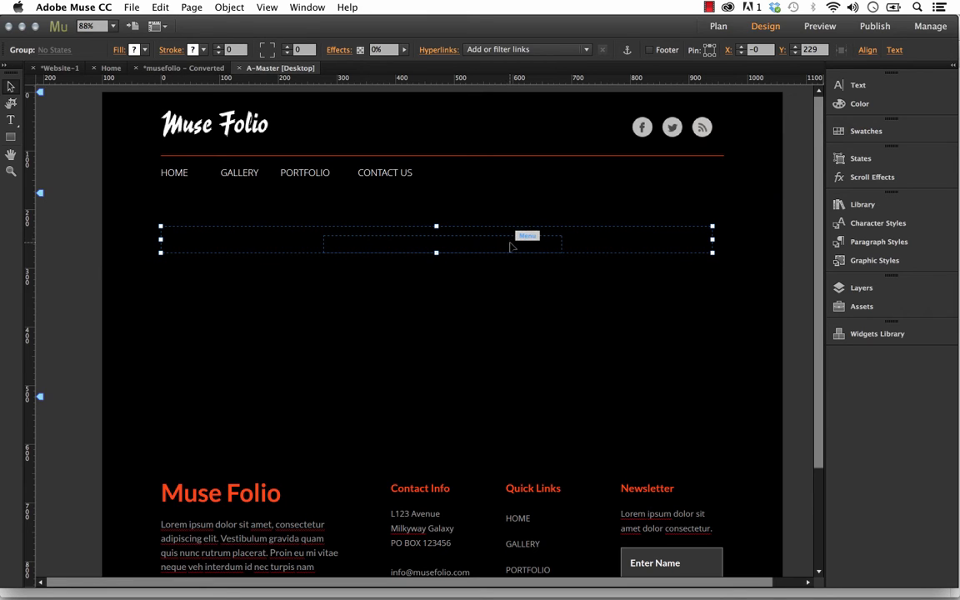
left_click(551, 282)
Set the moved header group's scroll-effect opacity at the 369 px key position to 100%
left_click(533, 245)
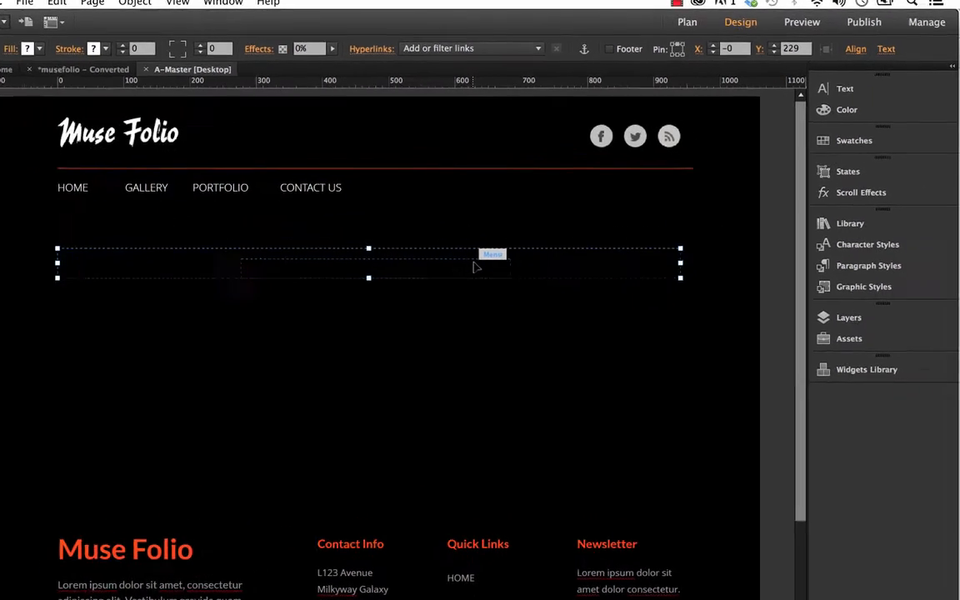
left_click(838, 219)
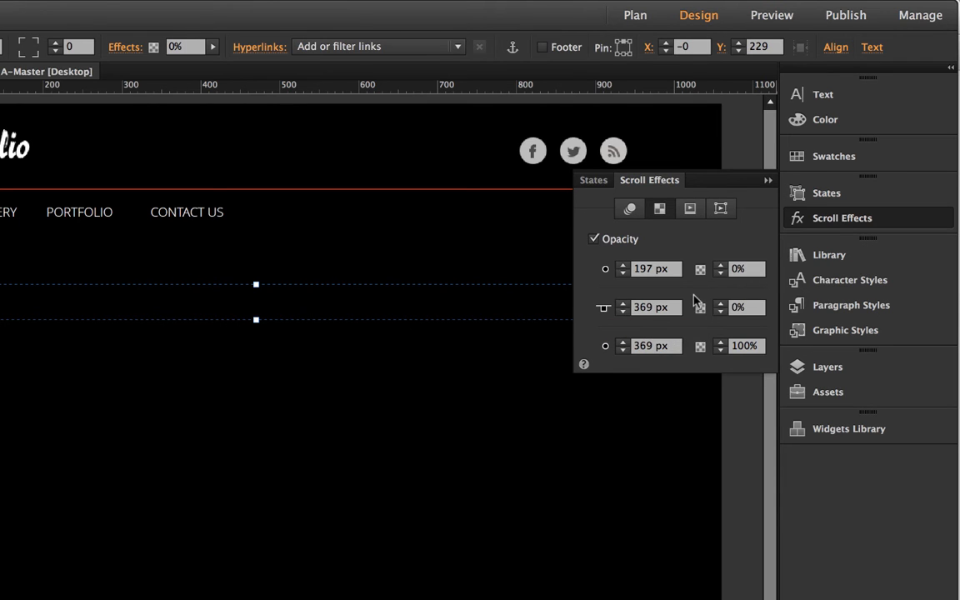
left_click(741, 309)
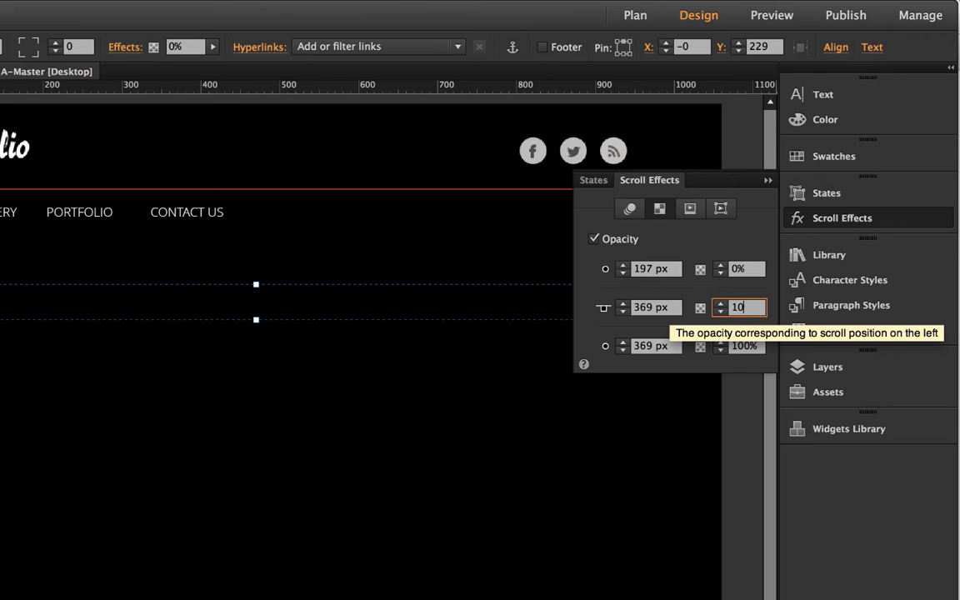
key("Return")
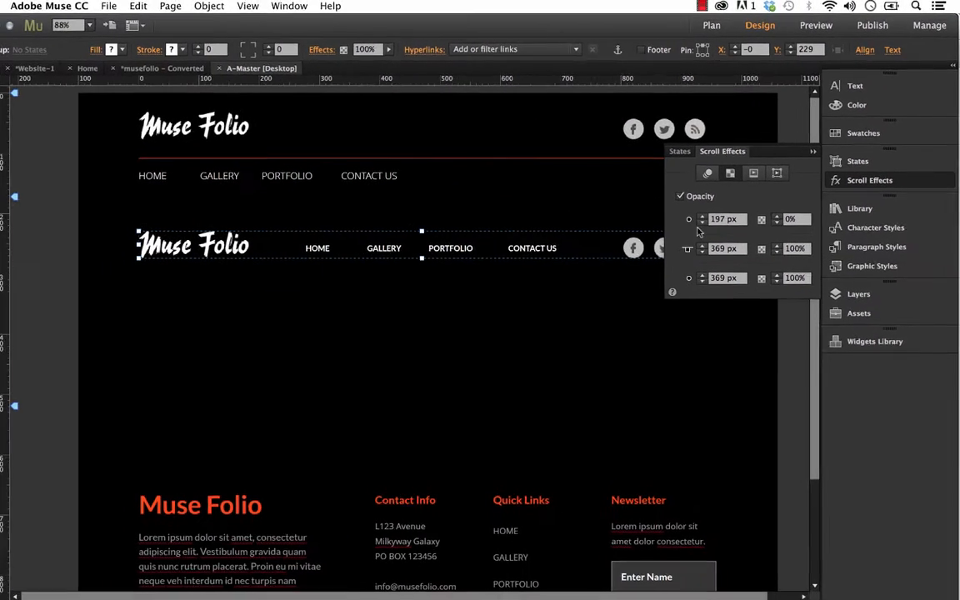
left_click(596, 195)
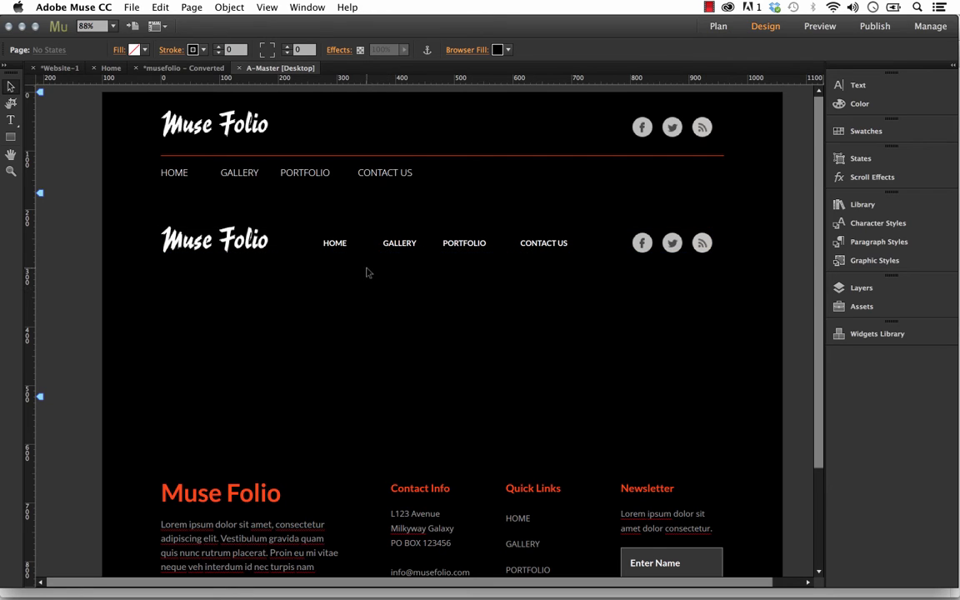
Inspect the pin setting of the lower header group
left_click(431, 250)
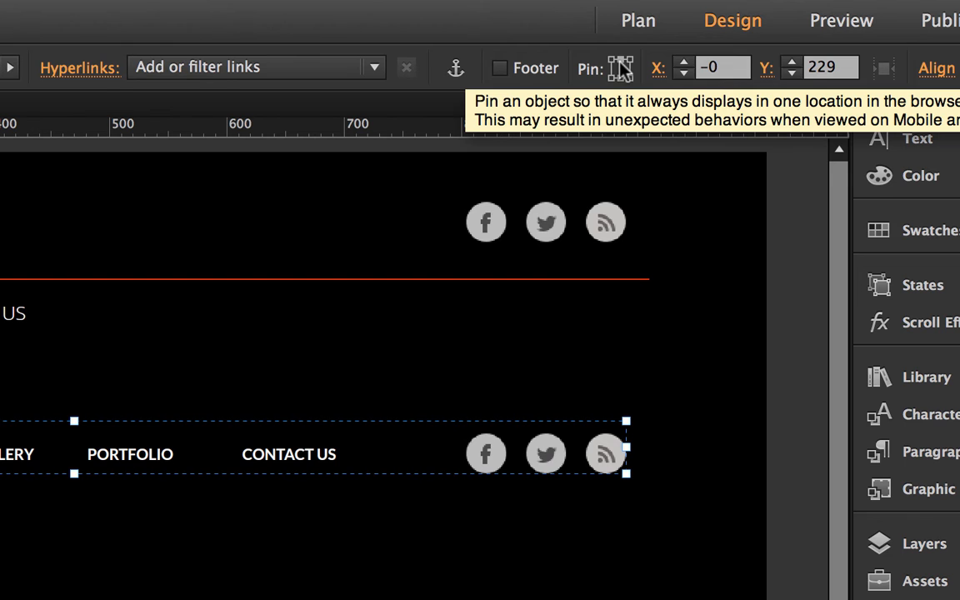
left_click(783, 490)
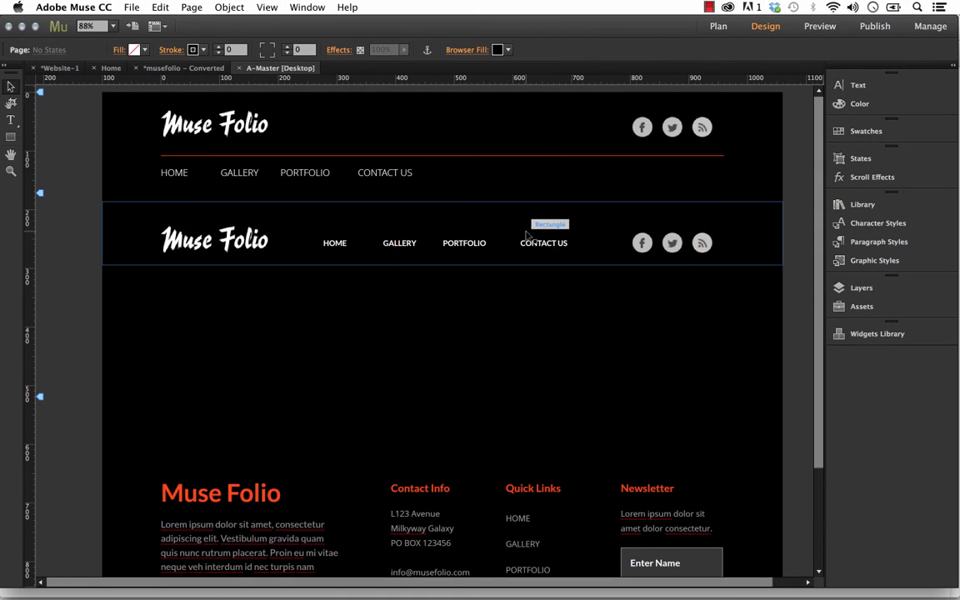
Open the image replacement dialog for the lower header's logo and close it without choosing a file
left_click(282, 238)
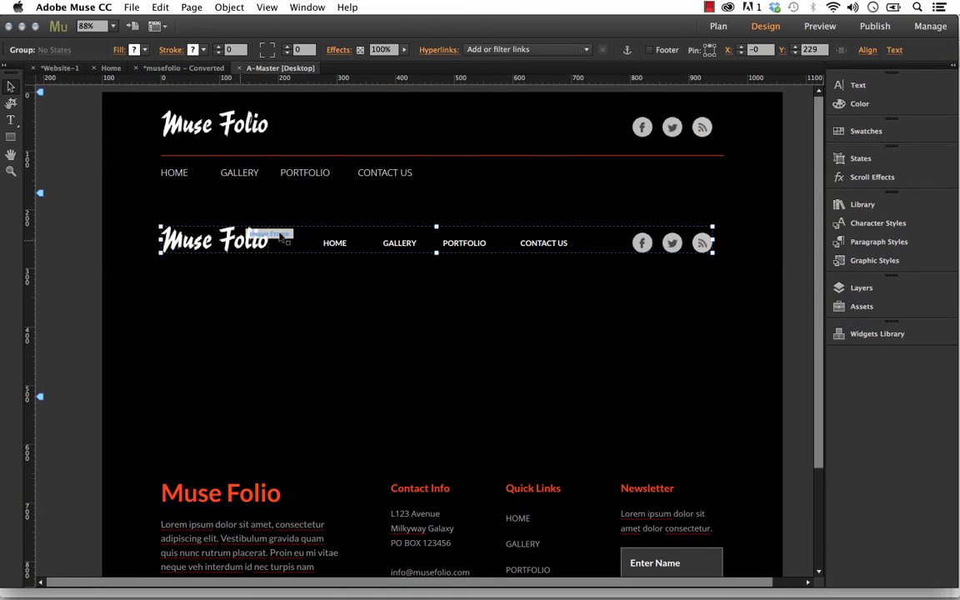
left_click(270, 245)
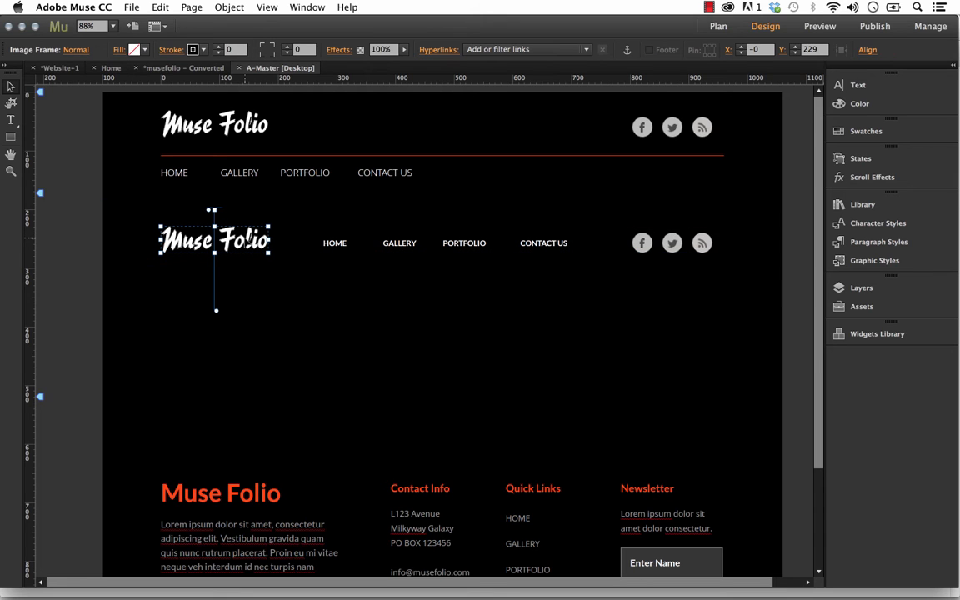
right_click(248, 240)
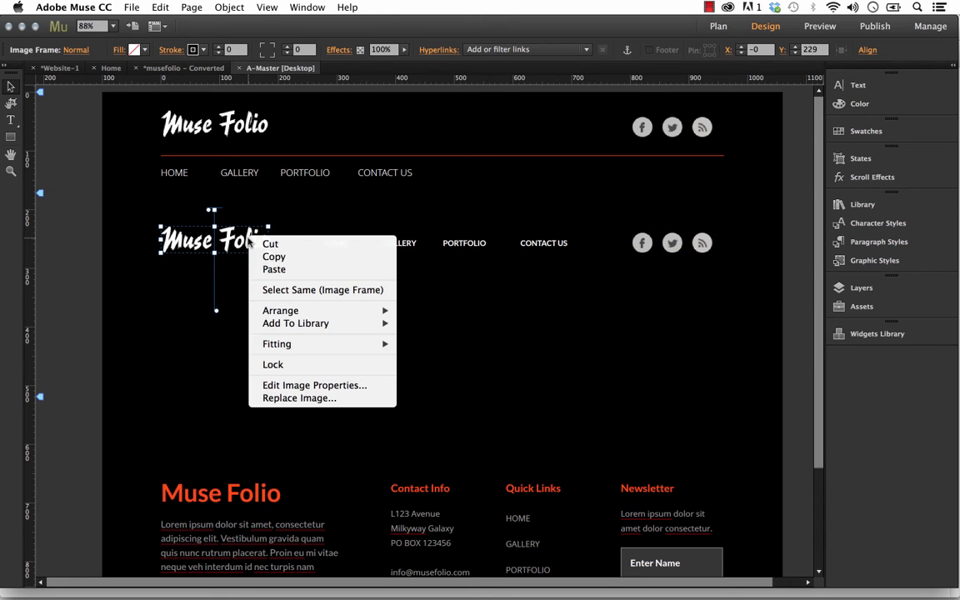
left_click(299, 397)
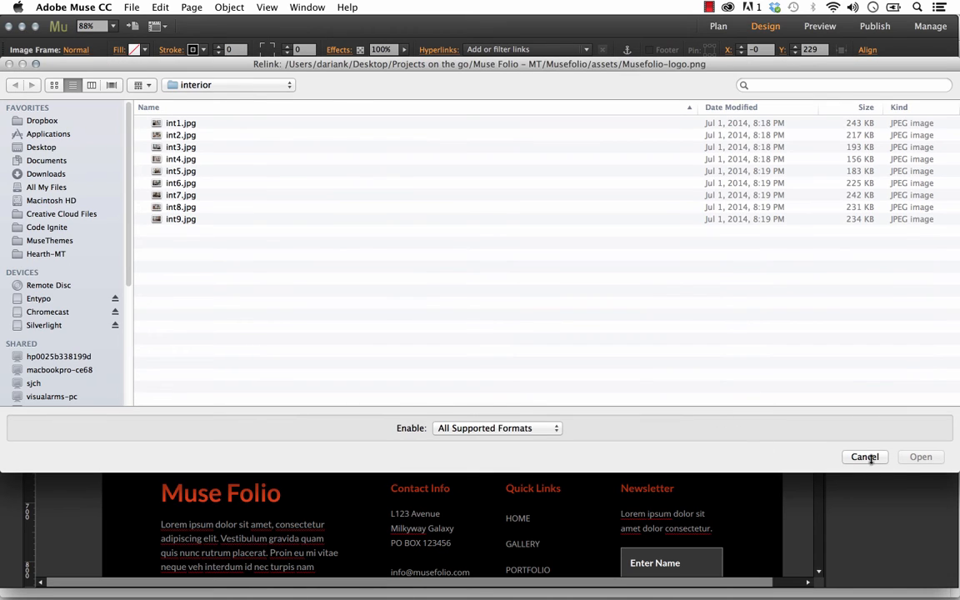
left_click(865, 457)
Inspect the hyperlinks assigned to the lower header's Facebook, Twitter and RSS icons
left_click(641, 244)
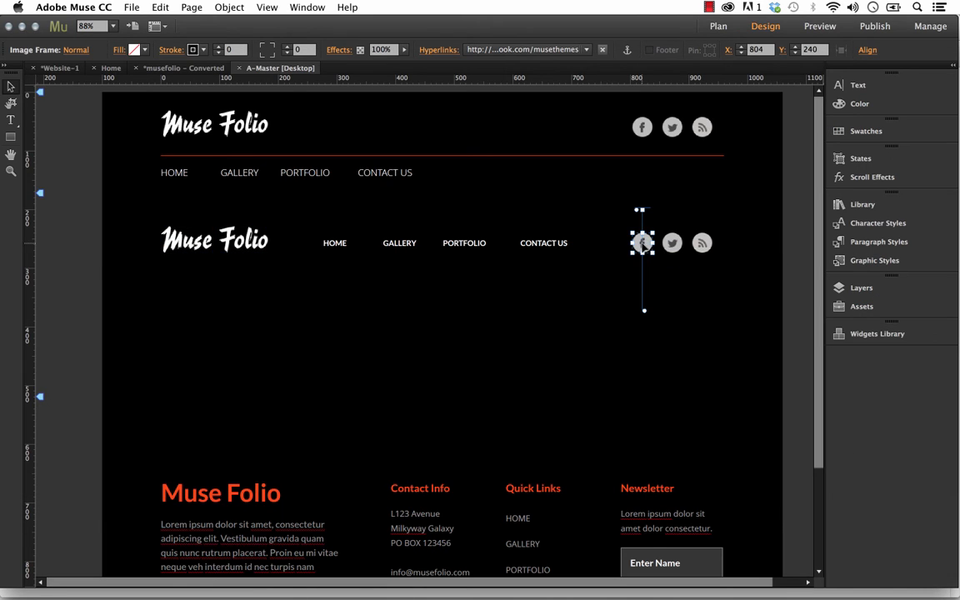
left_click(671, 242)
left_click(703, 242)
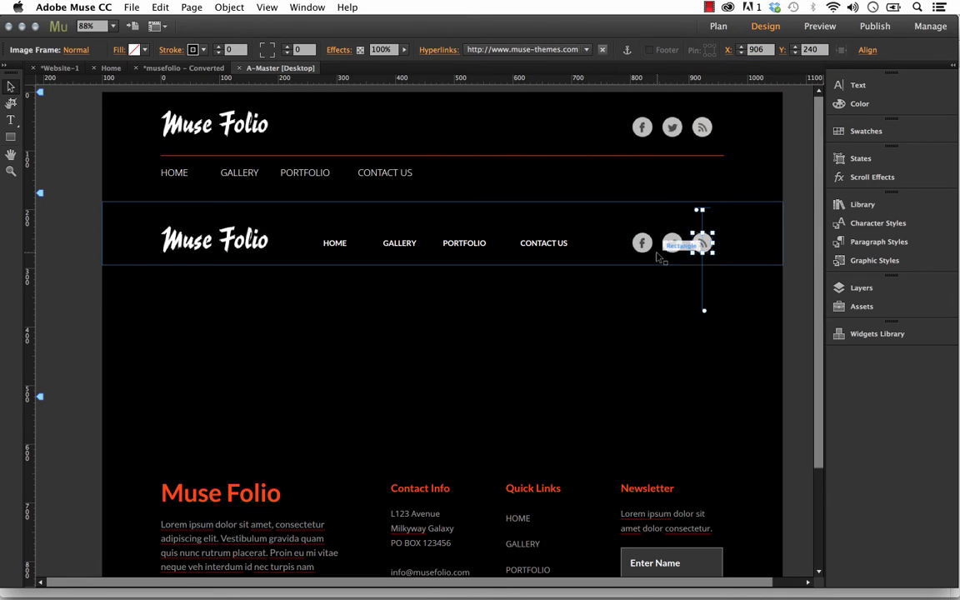
left_click(673, 243)
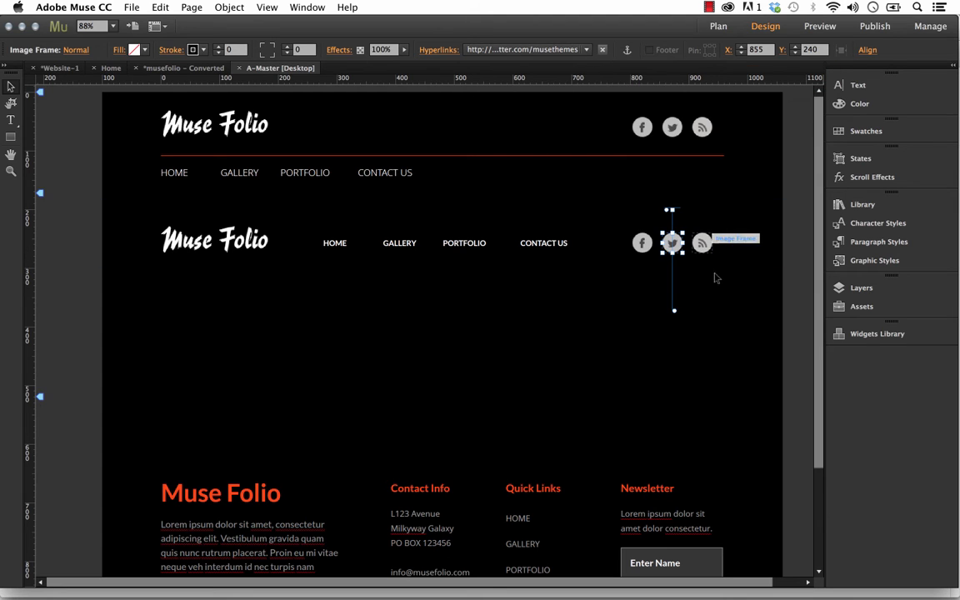
Set the font of the HOME item in the lower header's menu to Marvel Bold
left_click(411, 248)
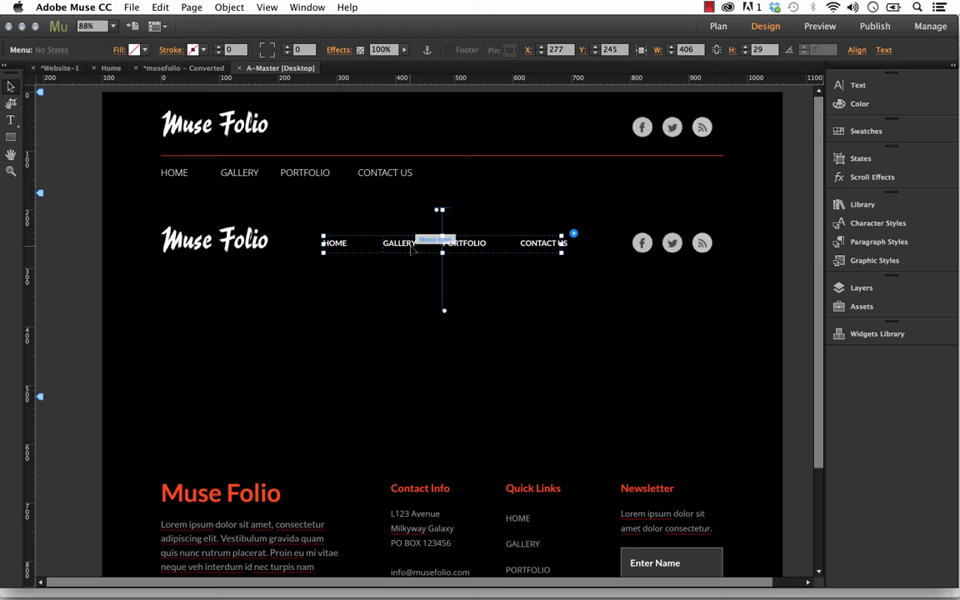
left_click(337, 243)
left_click(833, 85)
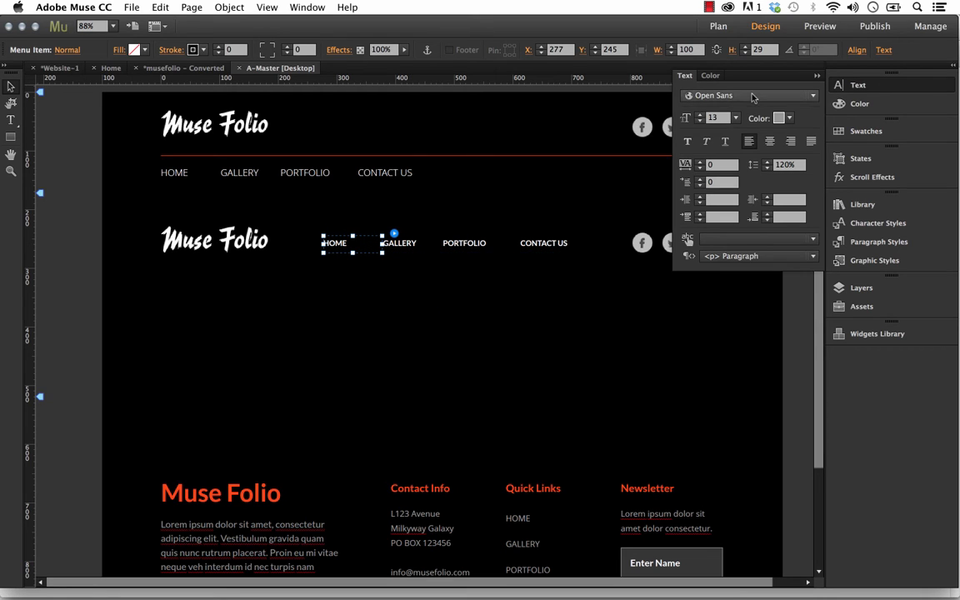
left_click(746, 95)
mouse_move(731, 289)
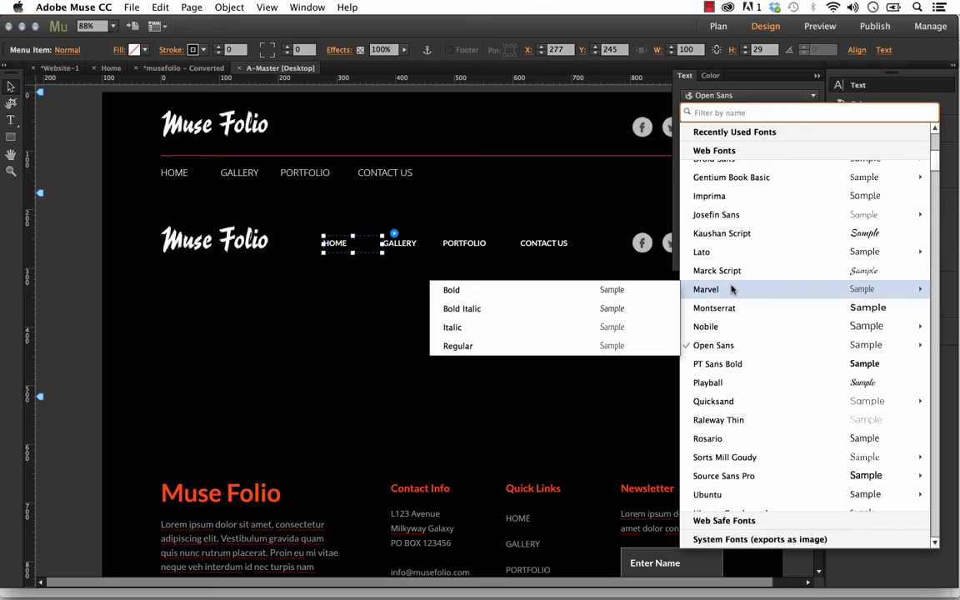
left_click(620, 296)
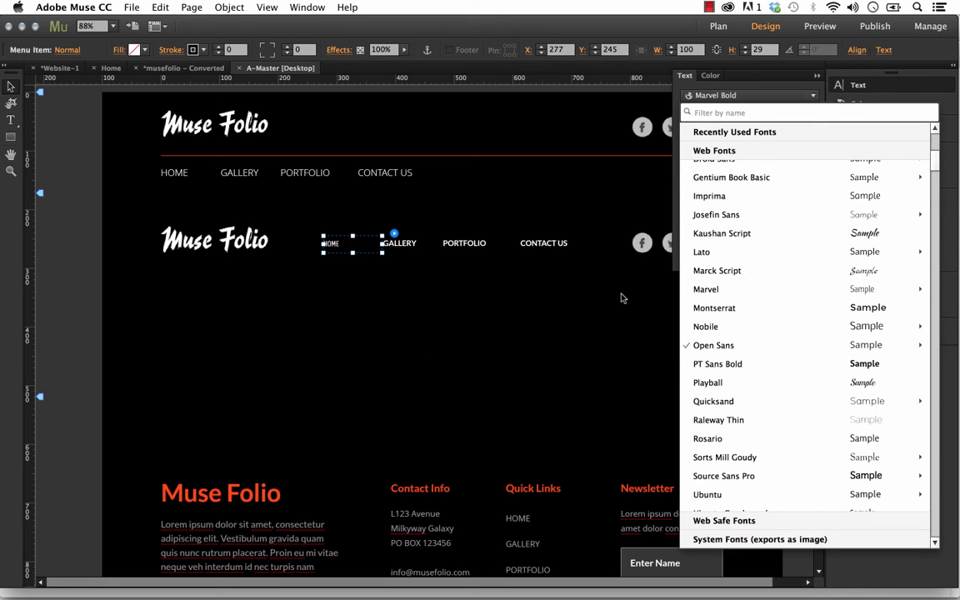
left_click(609, 310)
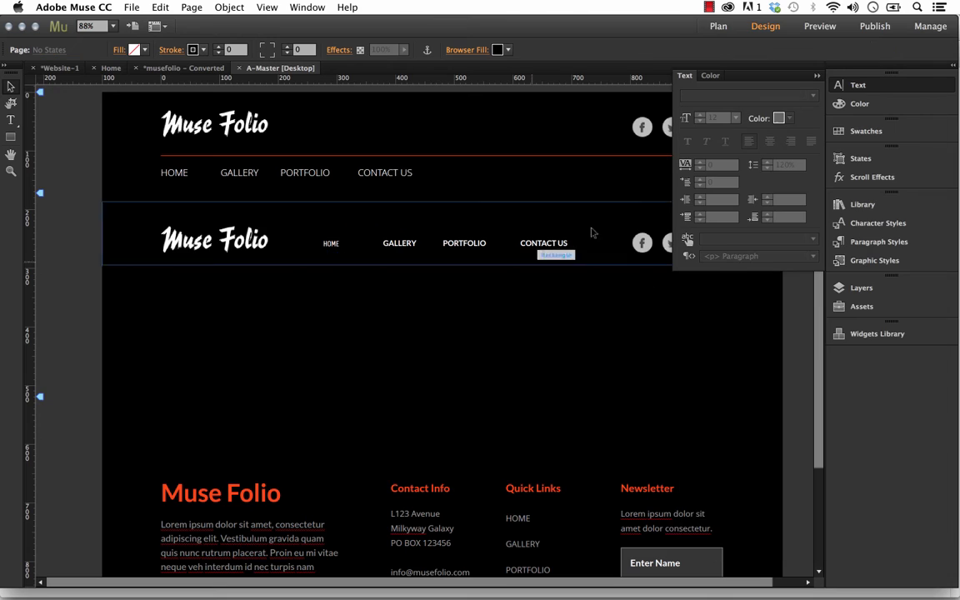
left_click(332, 246)
left_click(332, 245)
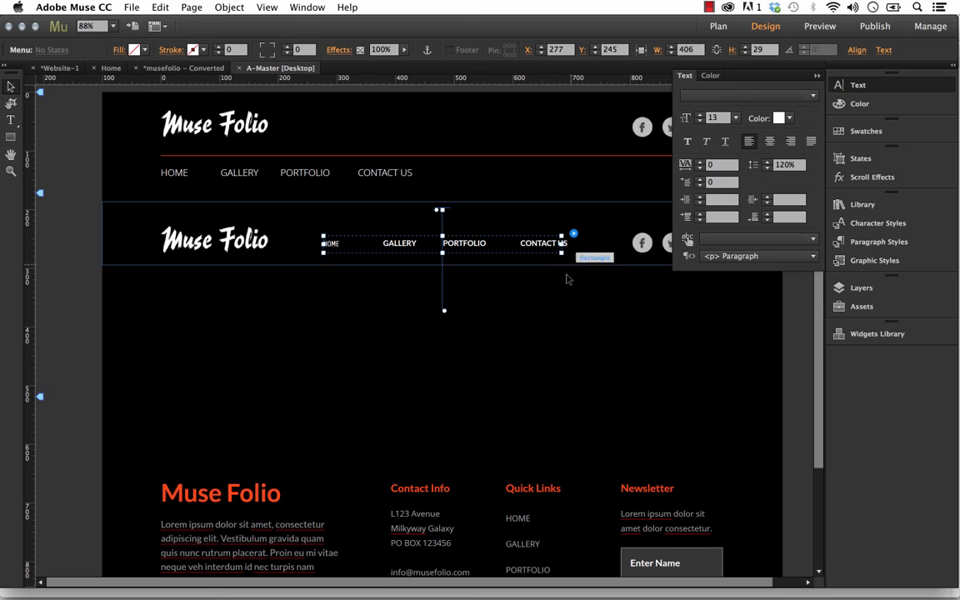
left_click(552, 311)
left_click(817, 76)
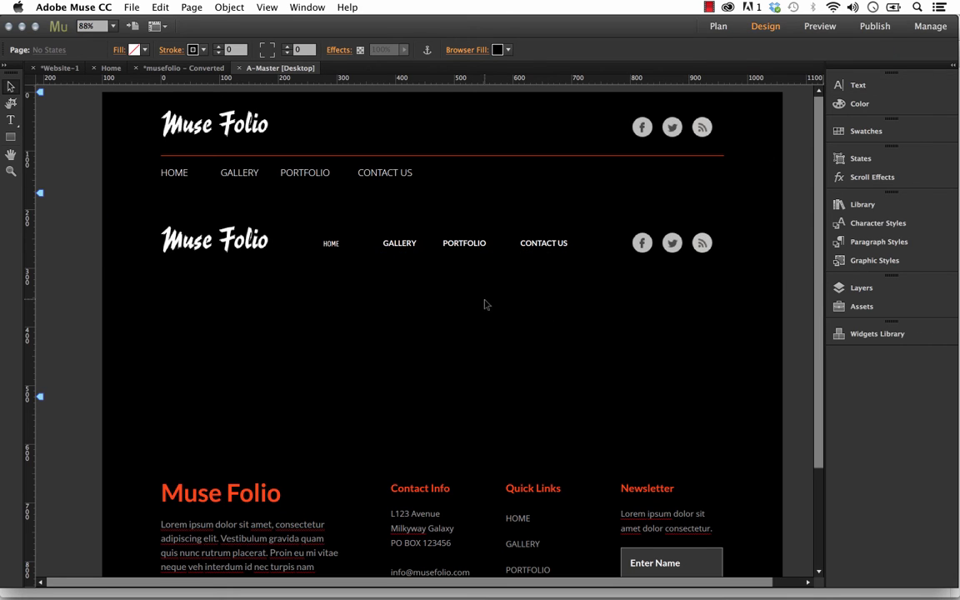
Set the lower header group's scroll-effect opacity at the 369 px key position to 0%
left_click_drag(780, 275, 139, 234)
left_click(875, 178)
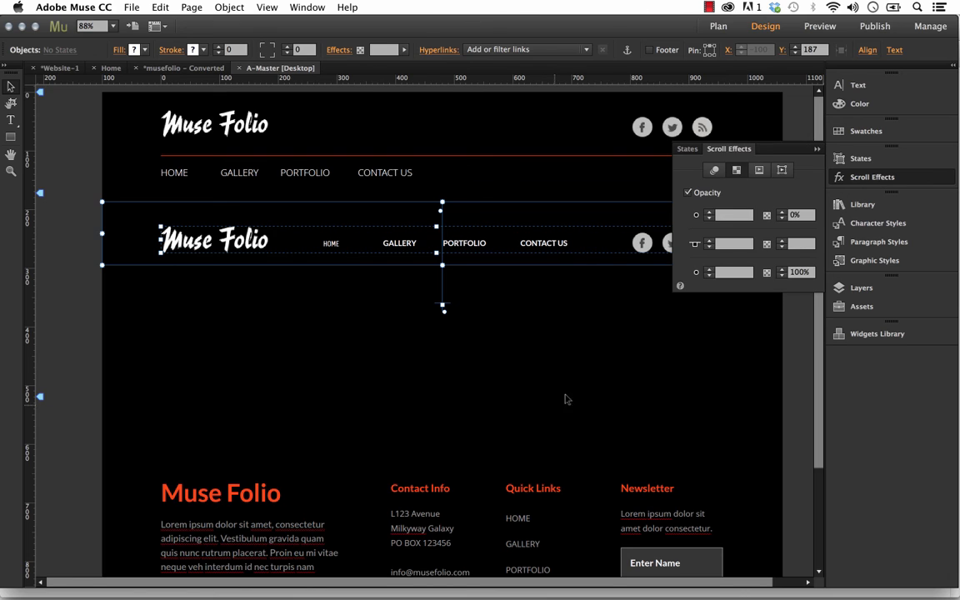
left_click(533, 246)
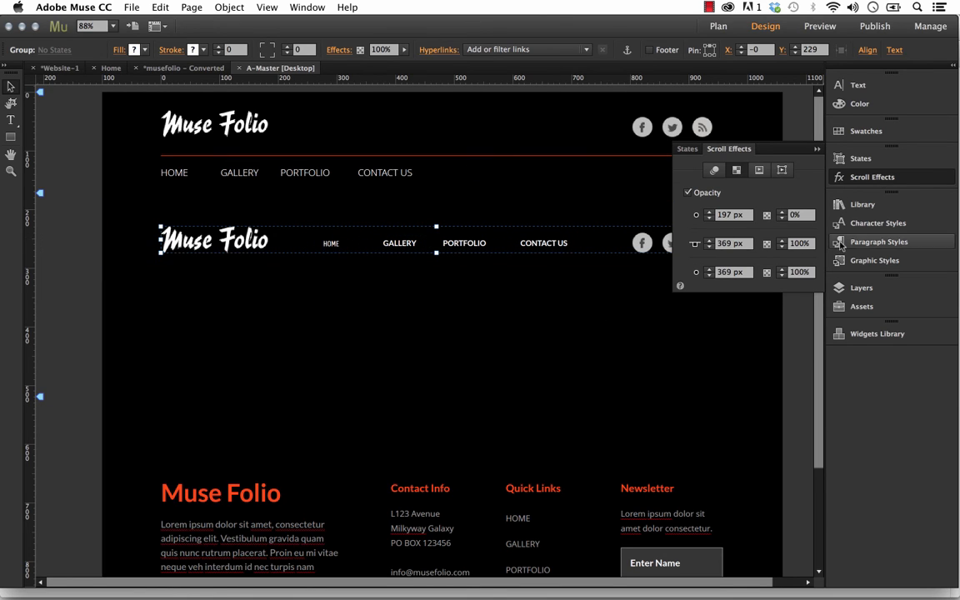
left_click(786, 244)
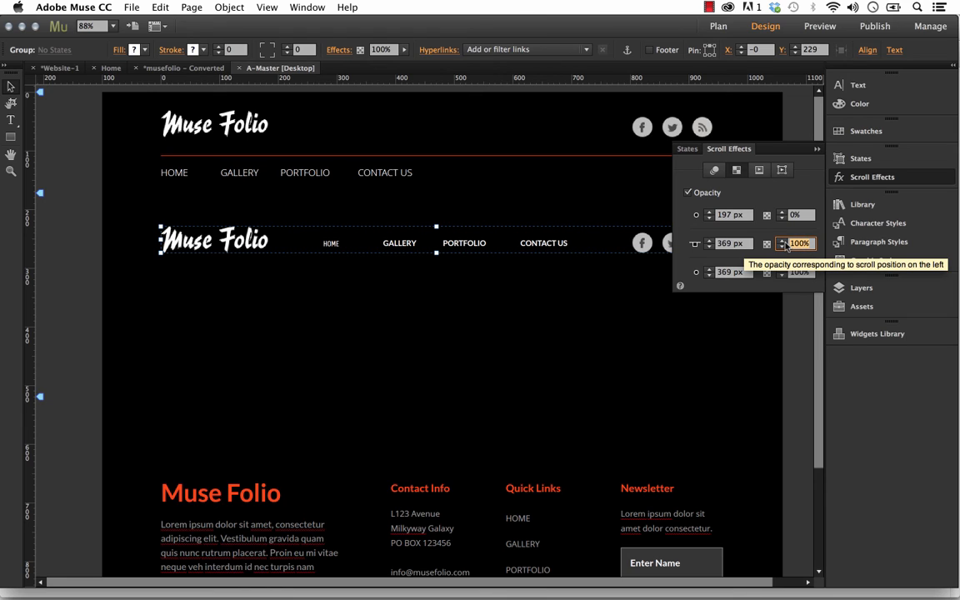
key("Return")
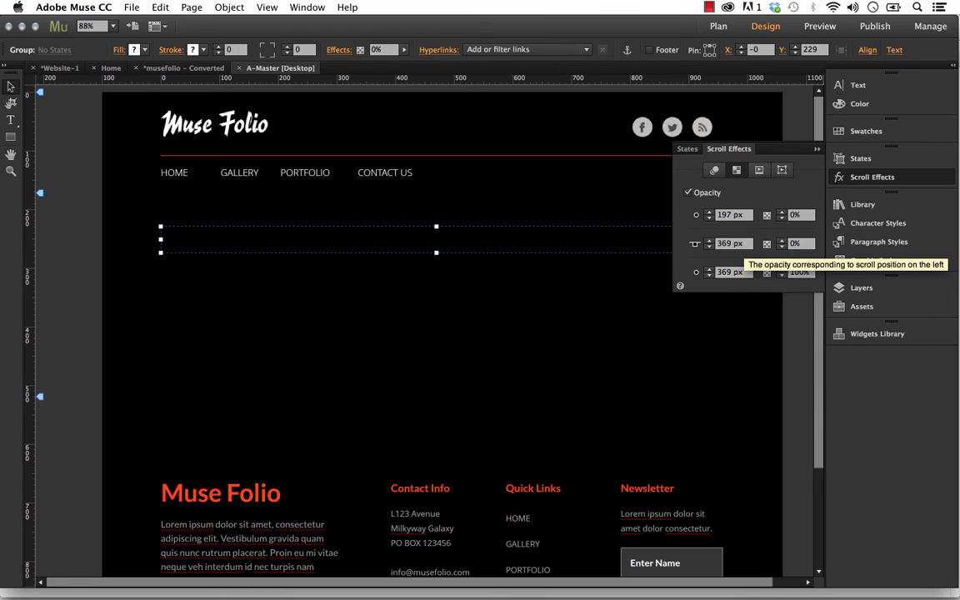
left_click(817, 149)
left_click(631, 272)
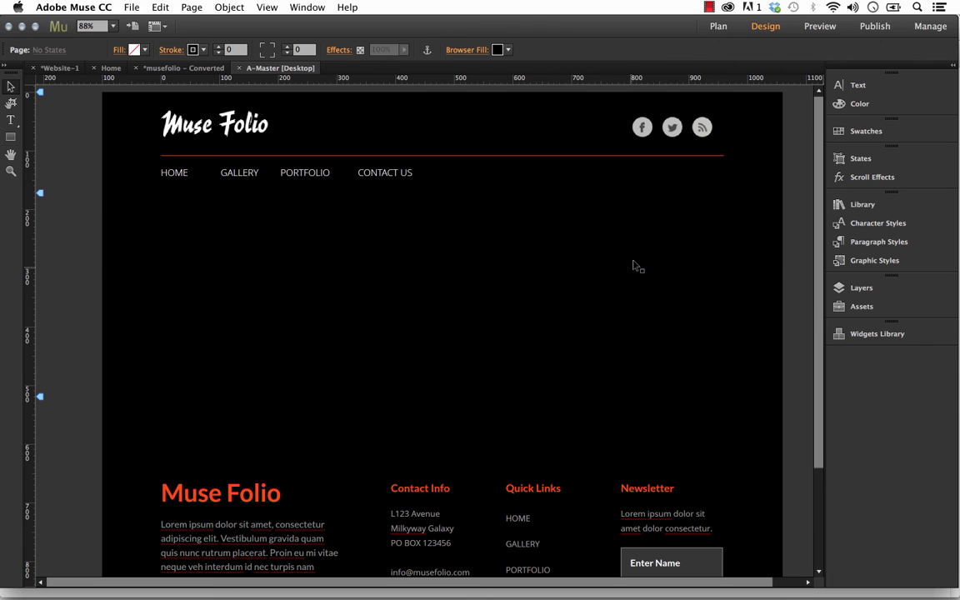
Move the lower header's transparent background rectangle to Y 0 and its logo, menu and icon group to Y 37
left_click(642, 263)
left_click_drag(752, 260, 747, 152)
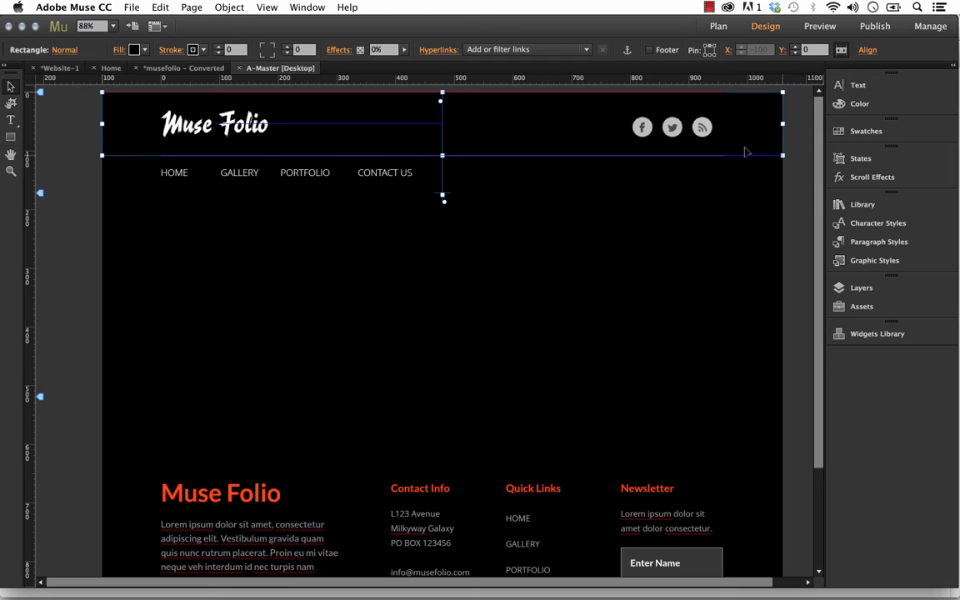
left_click(554, 245)
mouse_move(591, 244)
left_mouse_down()
mouse_move(584, 177)
mouse_move(588, 226)
left_mouse_up()
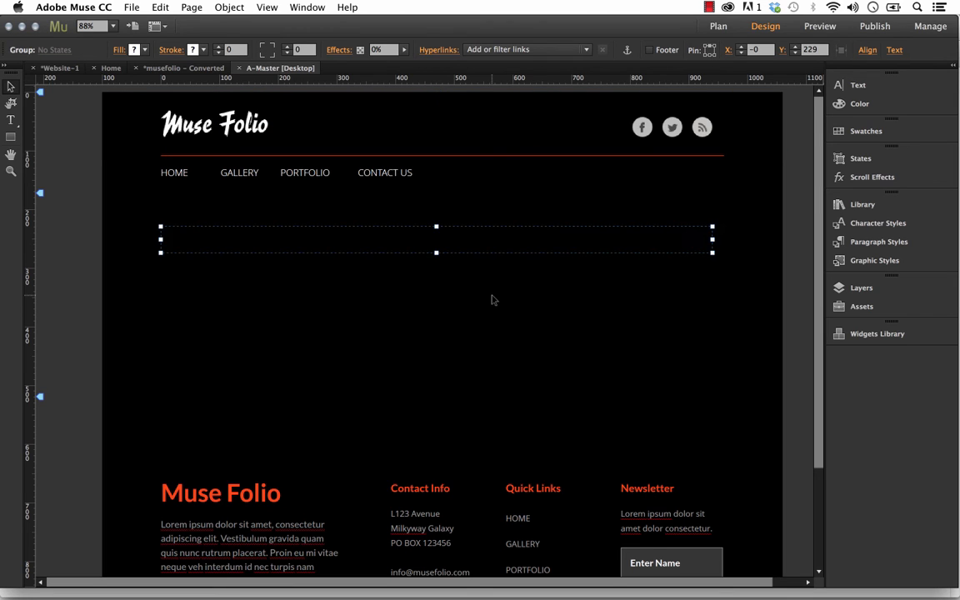
left_click(493, 297)
left_click_drag(500, 243, 494, 143)
Preview the master page in the browser and scroll through it to check the sticky header's fade effect
left_click(132, 6)
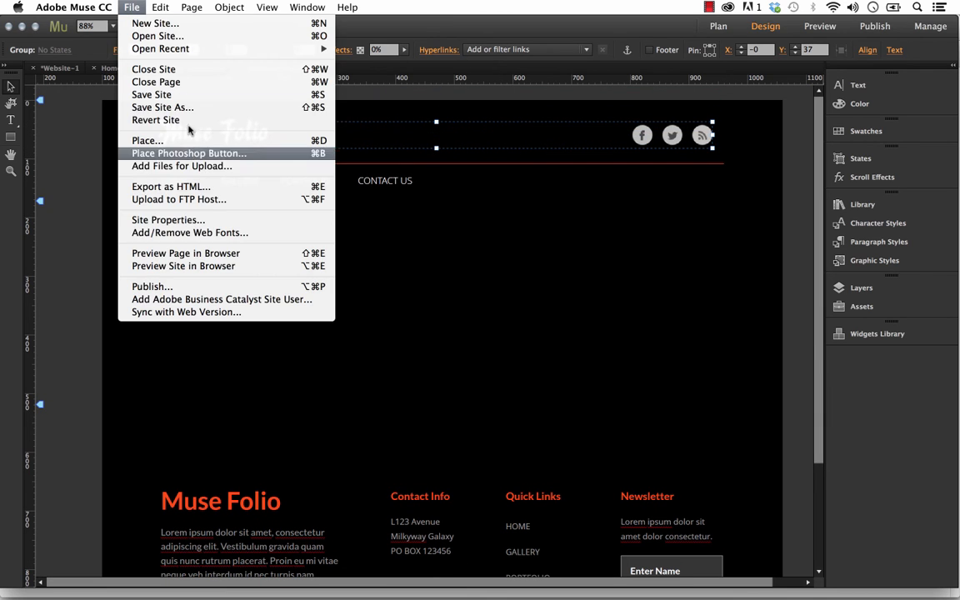
left_click(197, 253)
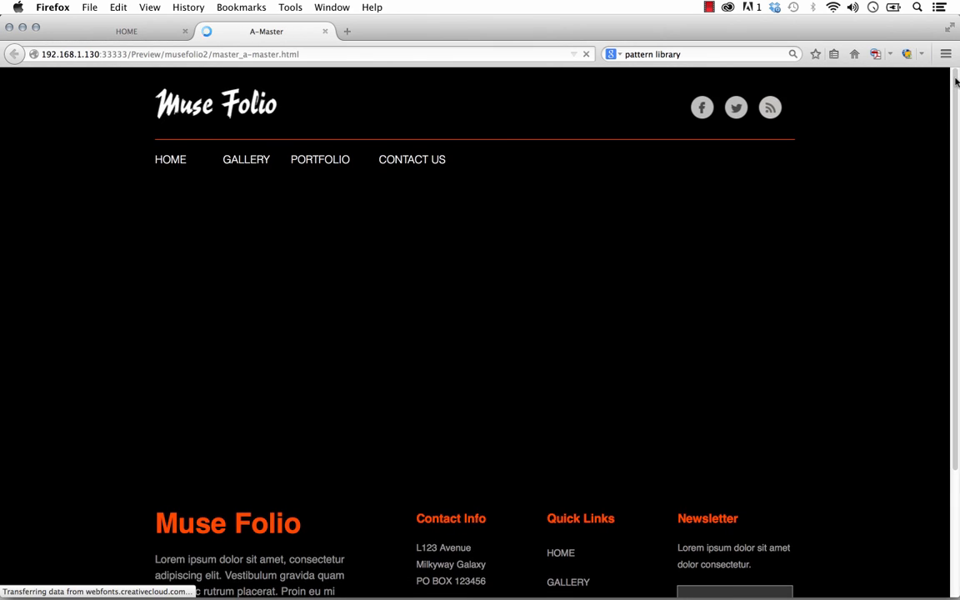
left_click_drag(956, 86, 945, 187)
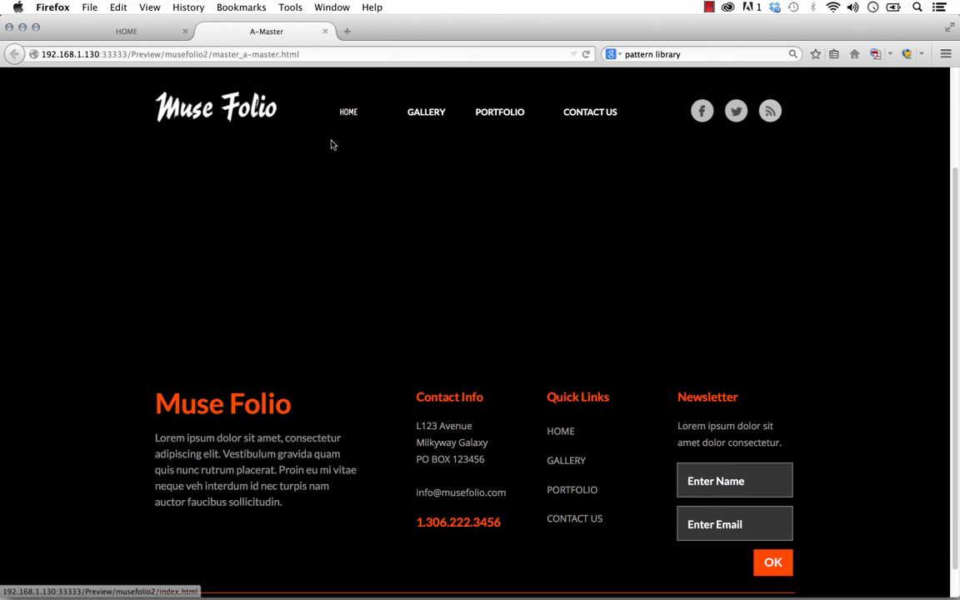
left_click_drag(952, 306, 826, 344)
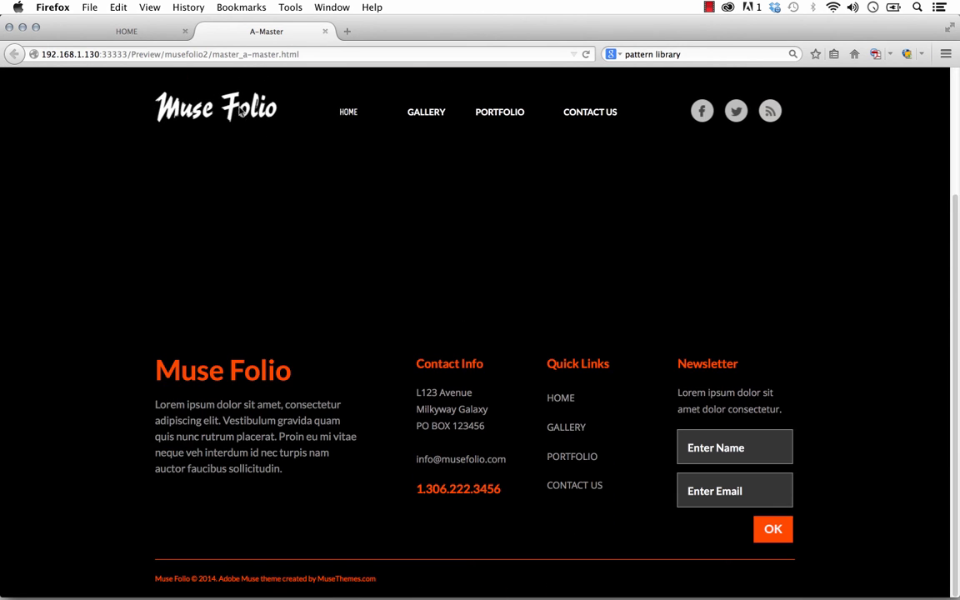
scroll(357, 246, "up", 4)
scroll(243, 254, "down", 3)
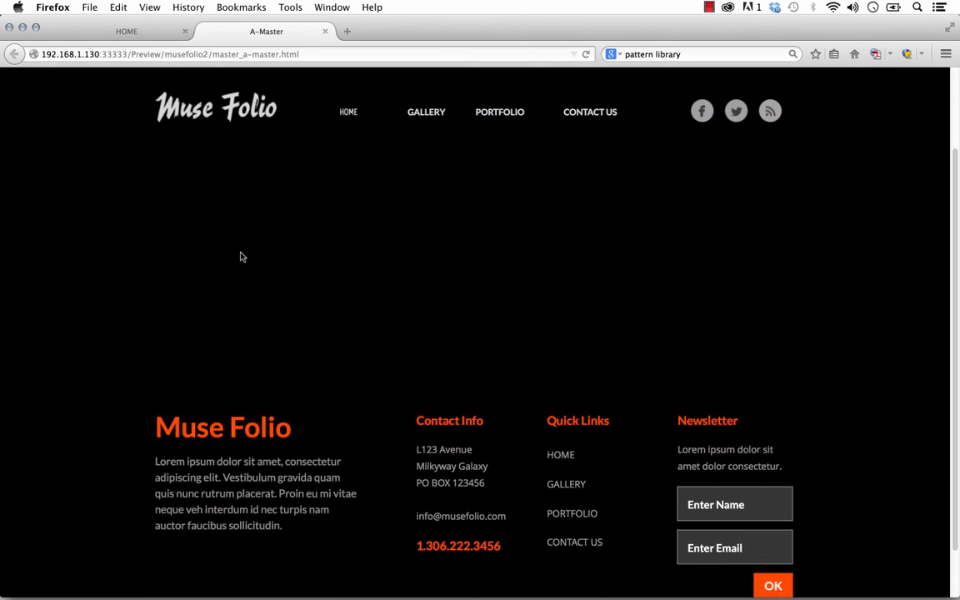
scroll(292, 216, "up", 3)
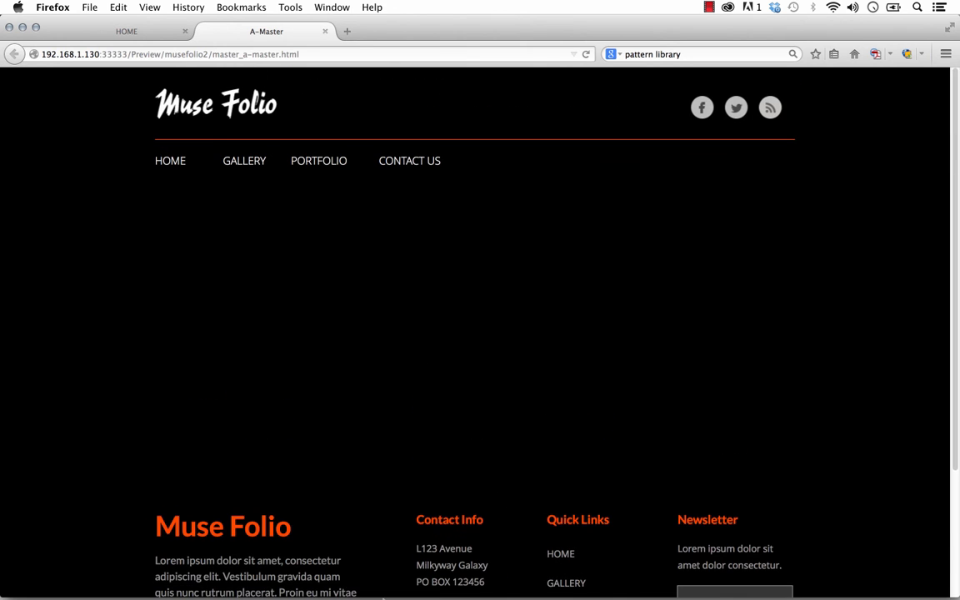
Switch back to Adobe Muse and look over the sticky header logo's object options without applying any
left_click(440, 588)
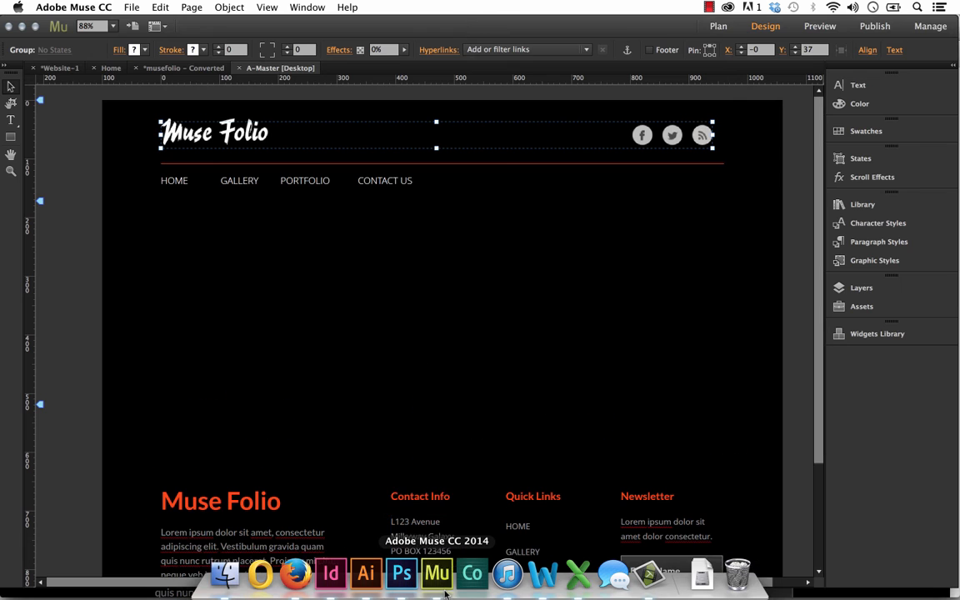
left_click(255, 140)
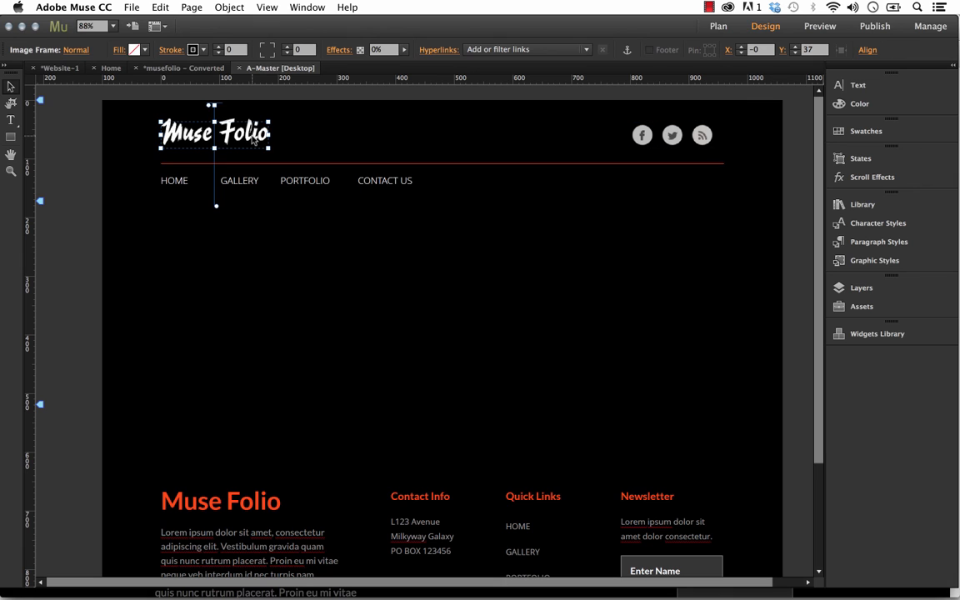
right_click(254, 142)
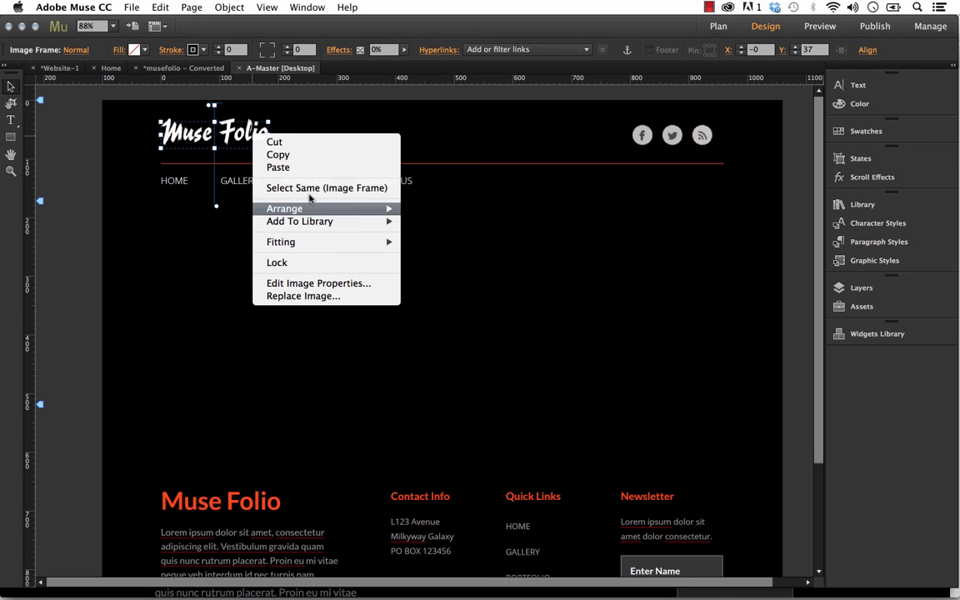
left_click(159, 307)
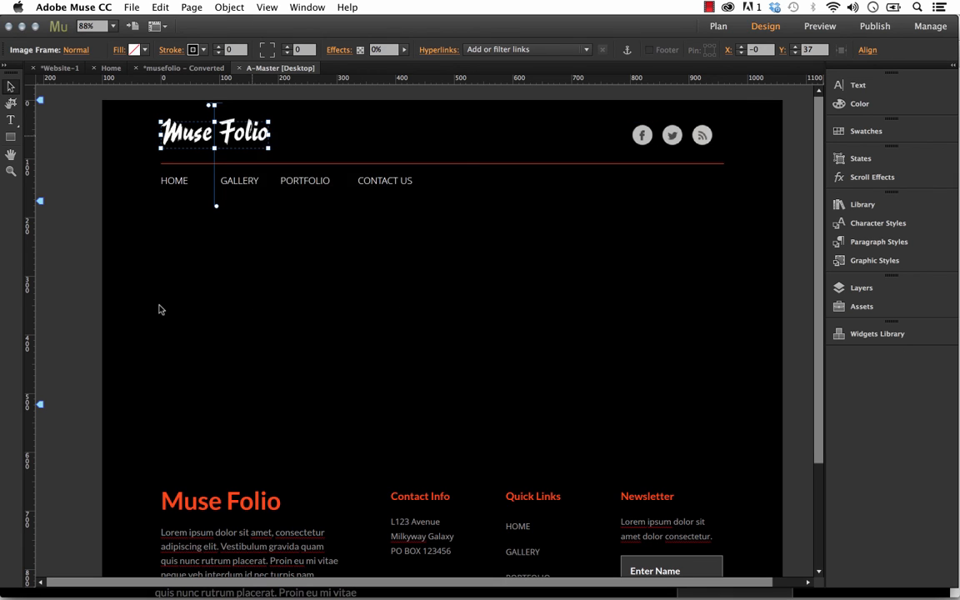
left_click(520, 273)
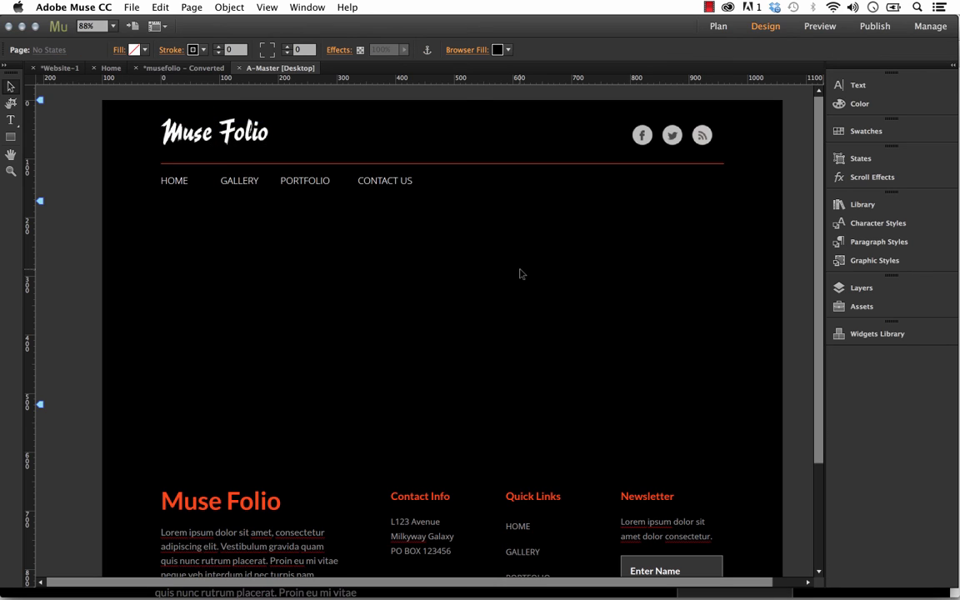
Inspect the opacity scroll-effect settings of the repositioned sticky header group
left_click(506, 149)
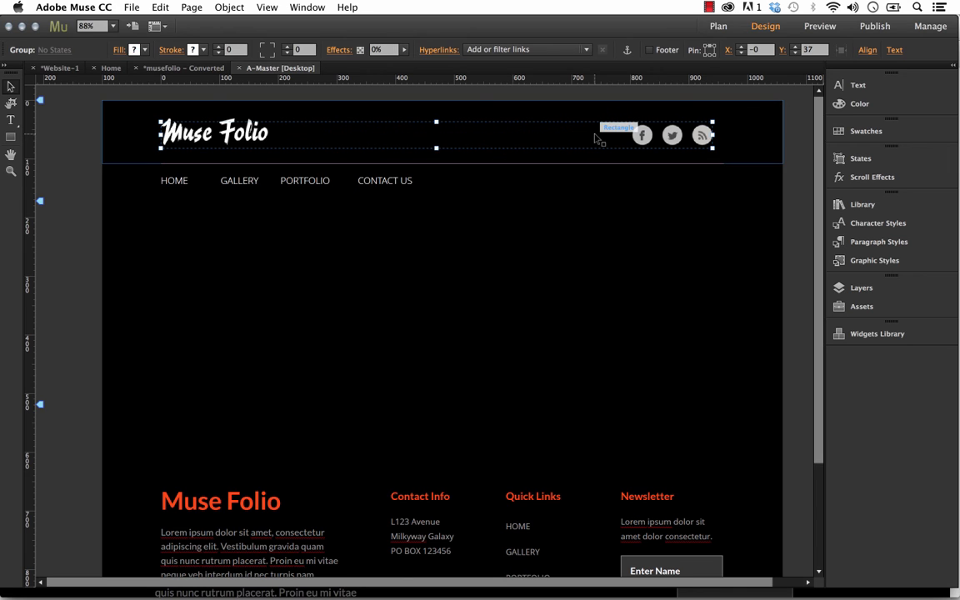
left_click(896, 180)
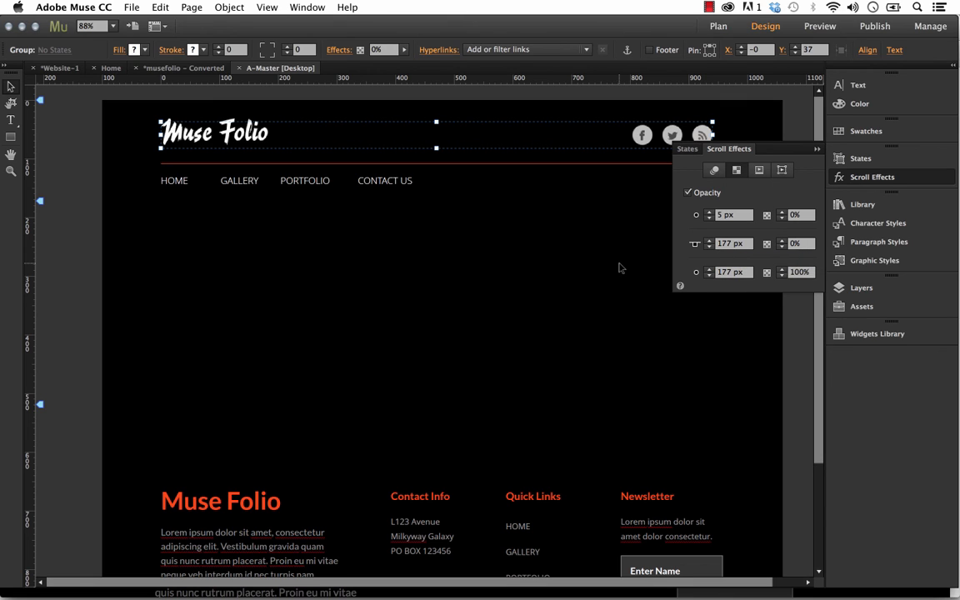
left_click(600, 219)
left_click(816, 151)
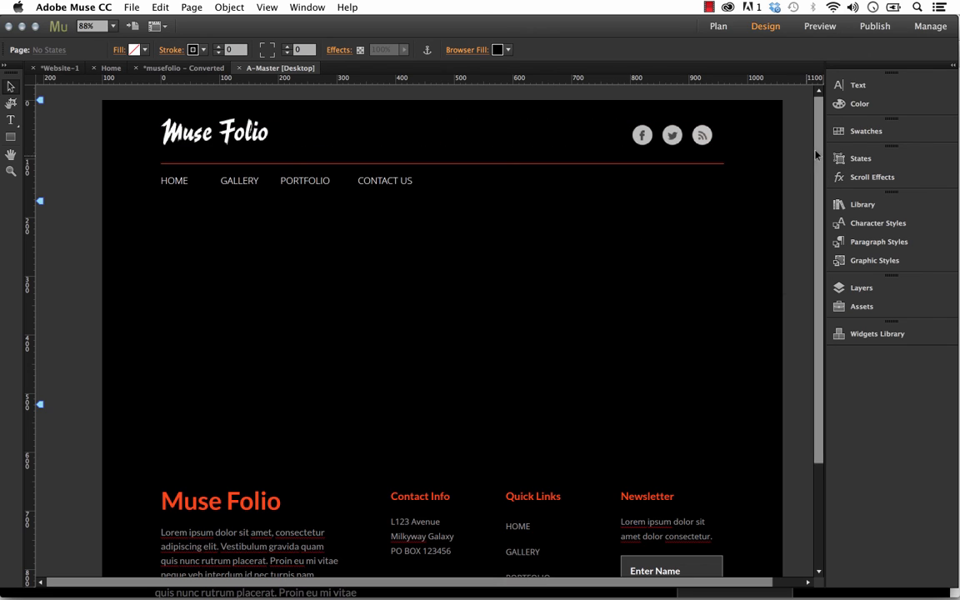